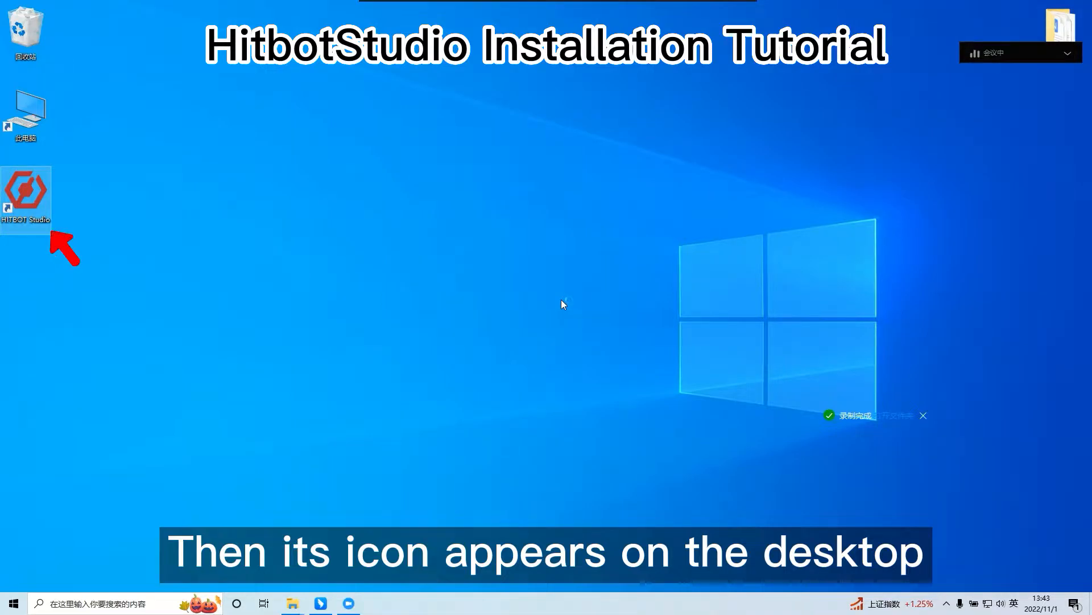
Launch HITBOT Studio and log in as Administrator with the account password
left_click(534, 326)
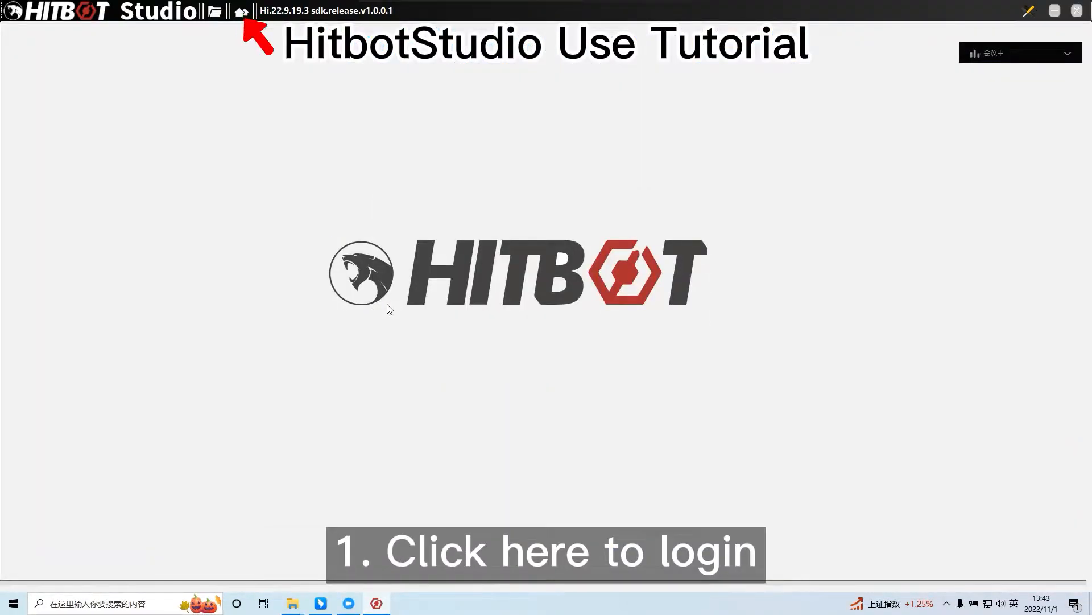
left_click(241, 12)
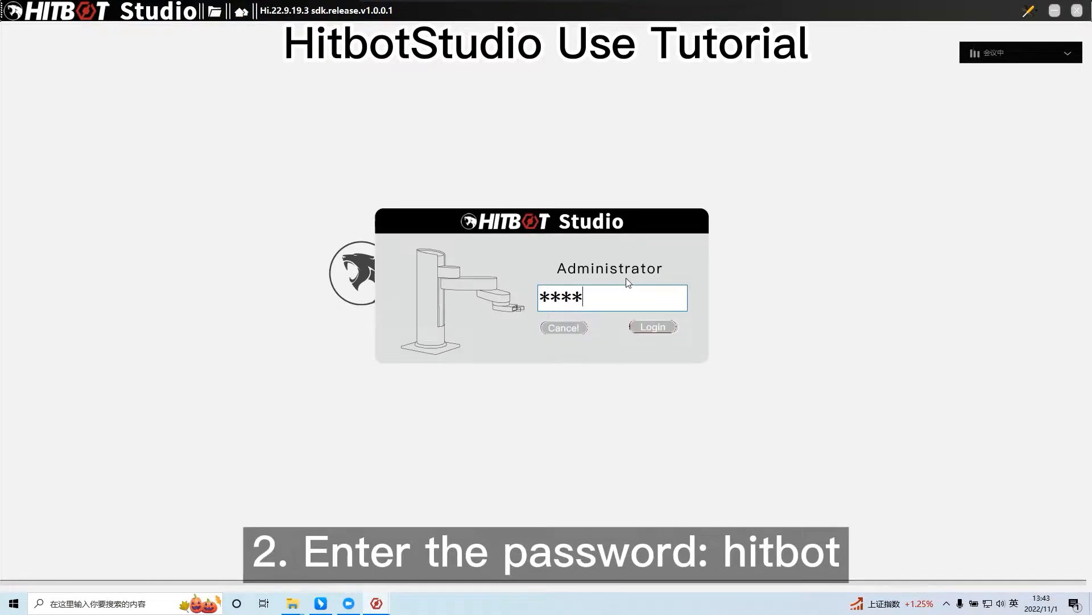
type("hitbot")
key("Return")
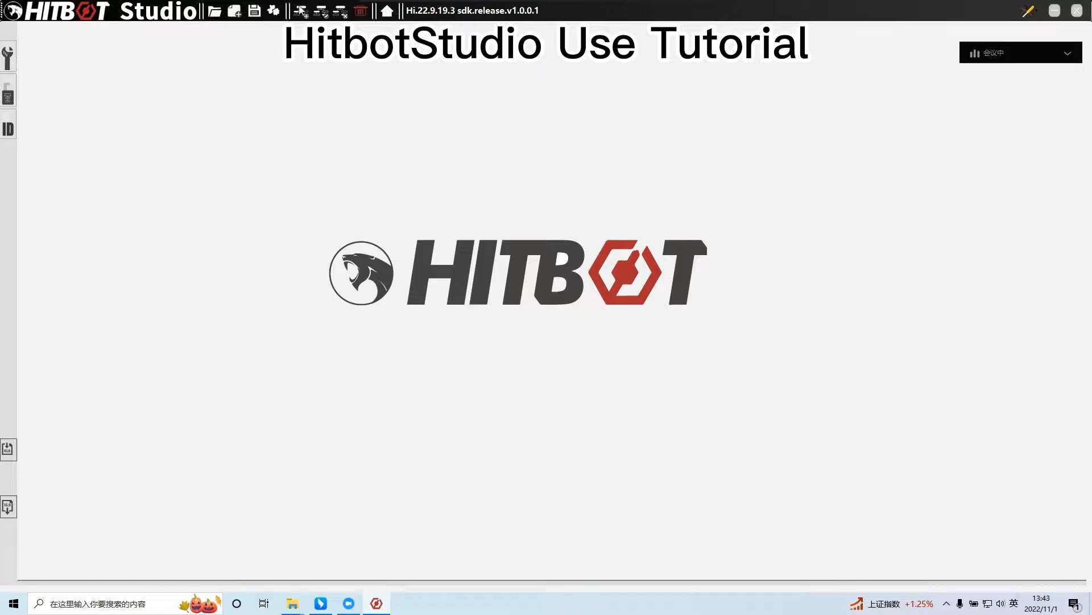
Create a new project named protest1 and store it on drive D
left_click(234, 11)
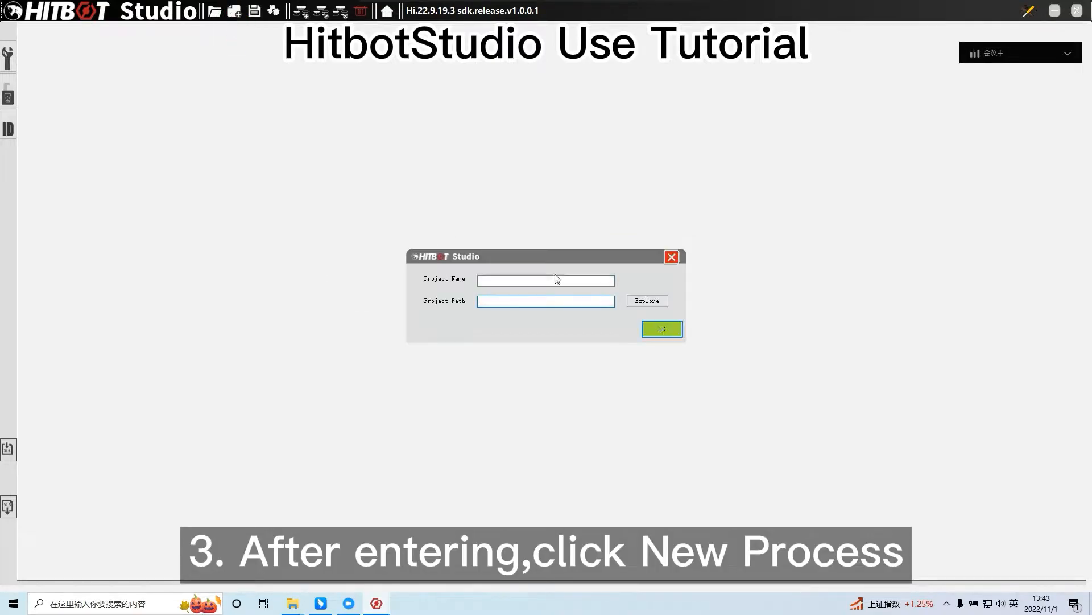
left_click(586, 281)
type("protest1")
left_click(648, 300)
left_click(486, 283)
left_click(496, 400)
left_click(683, 495)
left_click(664, 331)
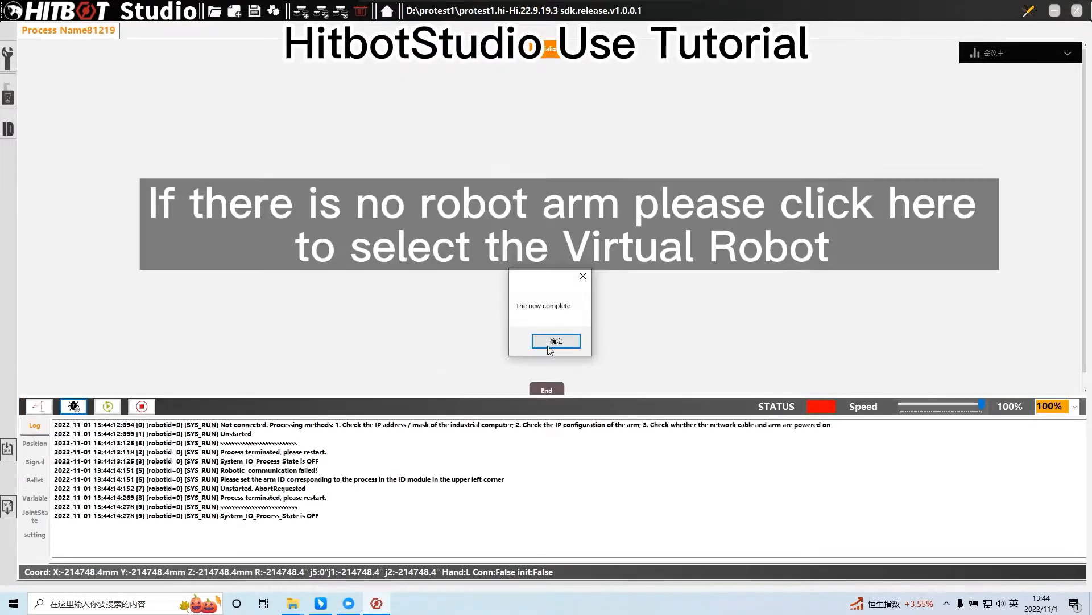
Open the virtual robot with ID 0 and select the ZARM 1632 03in_03out model, keeping its window open
left_click(1029, 11)
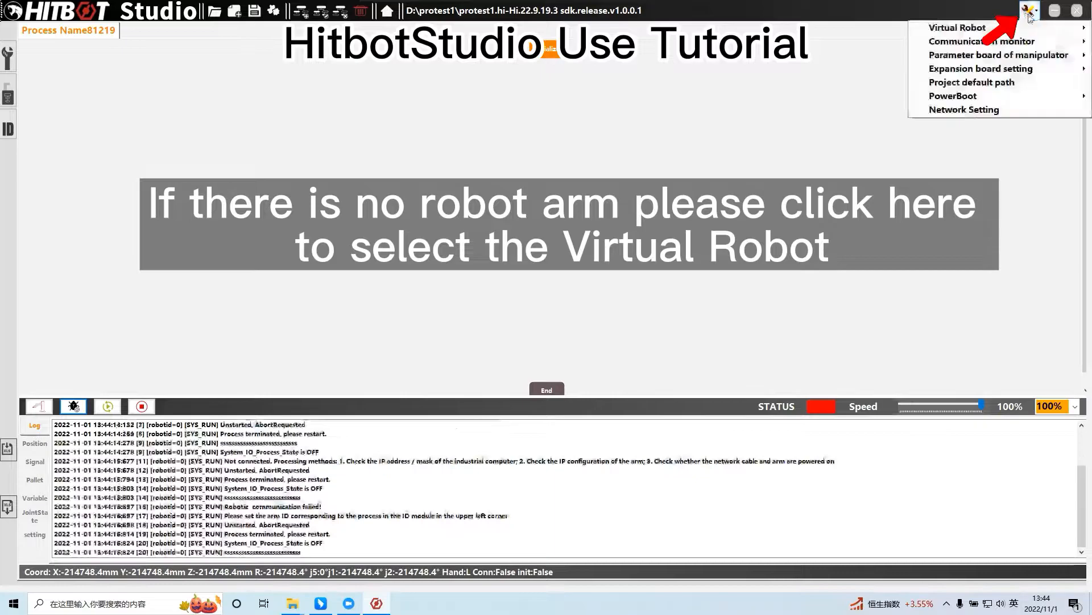
mouse_move(927, 31)
left_click(870, 27)
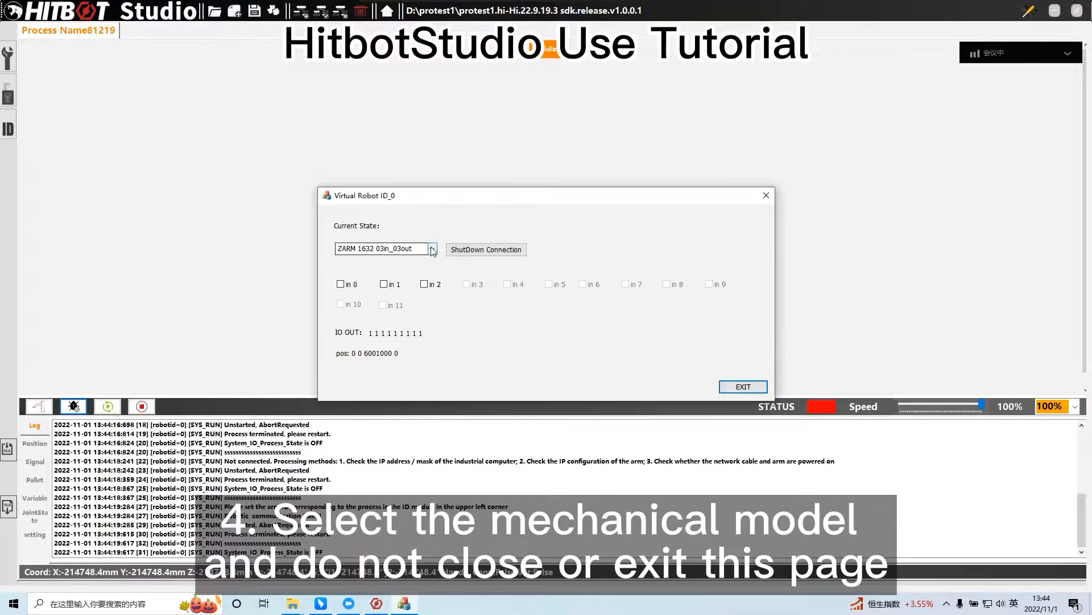
left_click(432, 249)
left_click(376, 261)
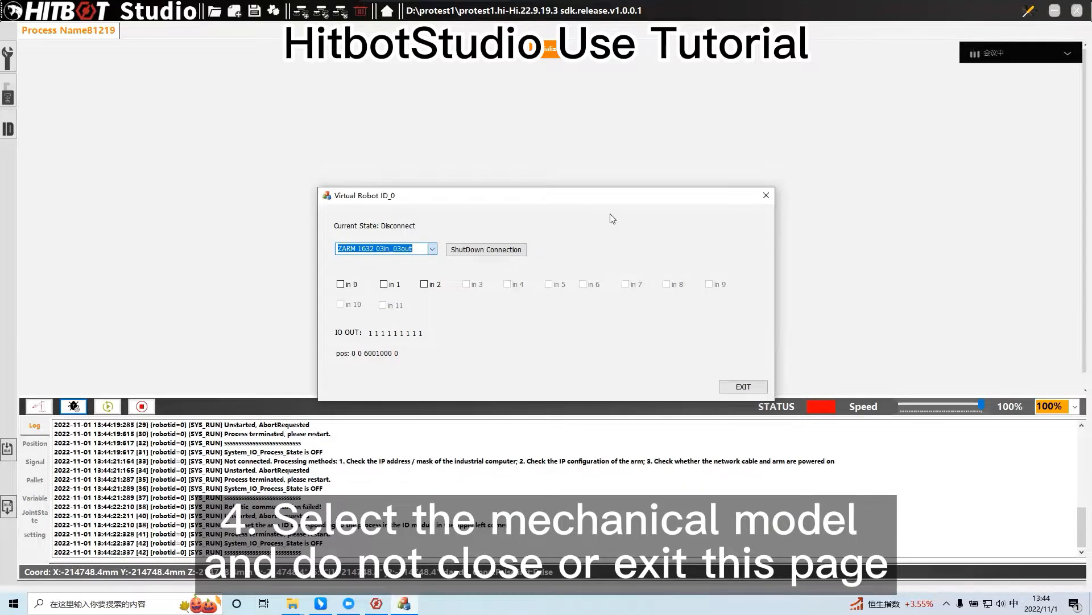
left_click(174, 252)
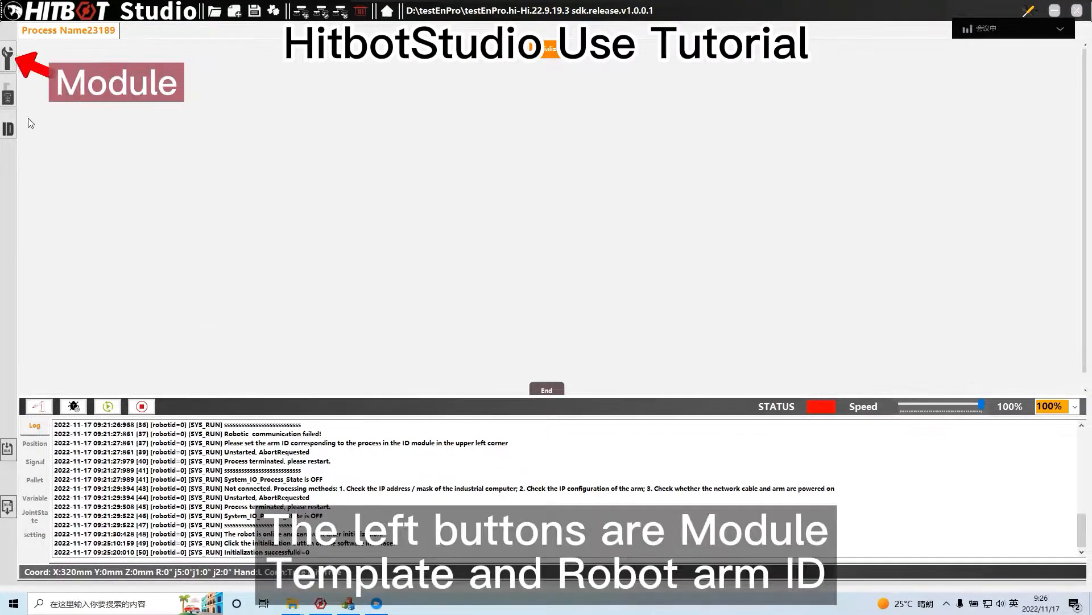
View the available modules, the templates and the robot arm ID settings
left_click(9, 57)
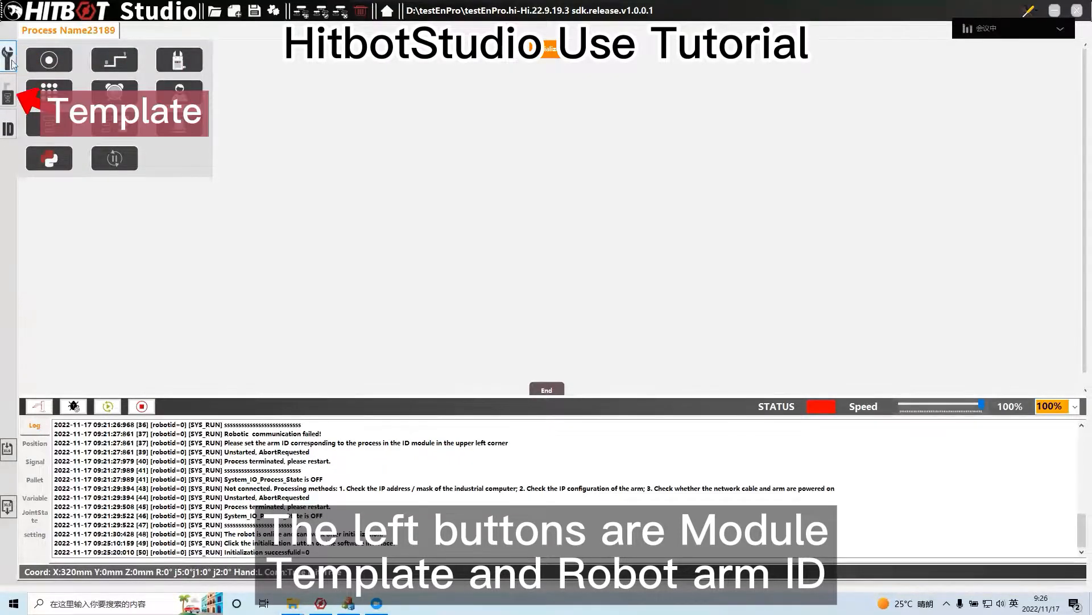
left_click(8, 96)
left_click(9, 128)
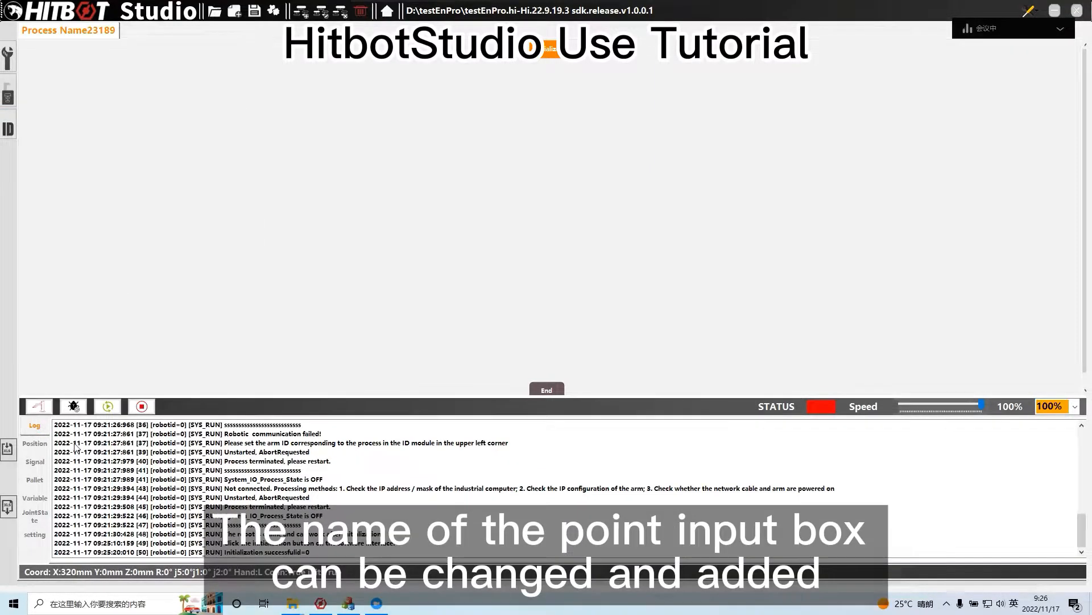
Define position points P1 and P2 from the arm's current position and set P2's X to 34
left_click(36, 445)
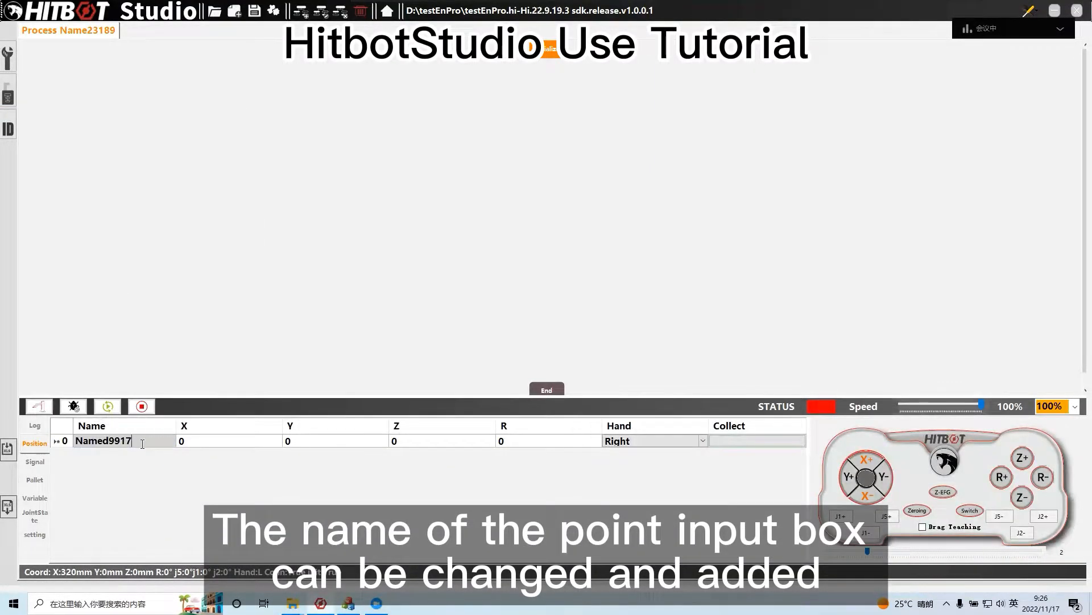
type("P1")
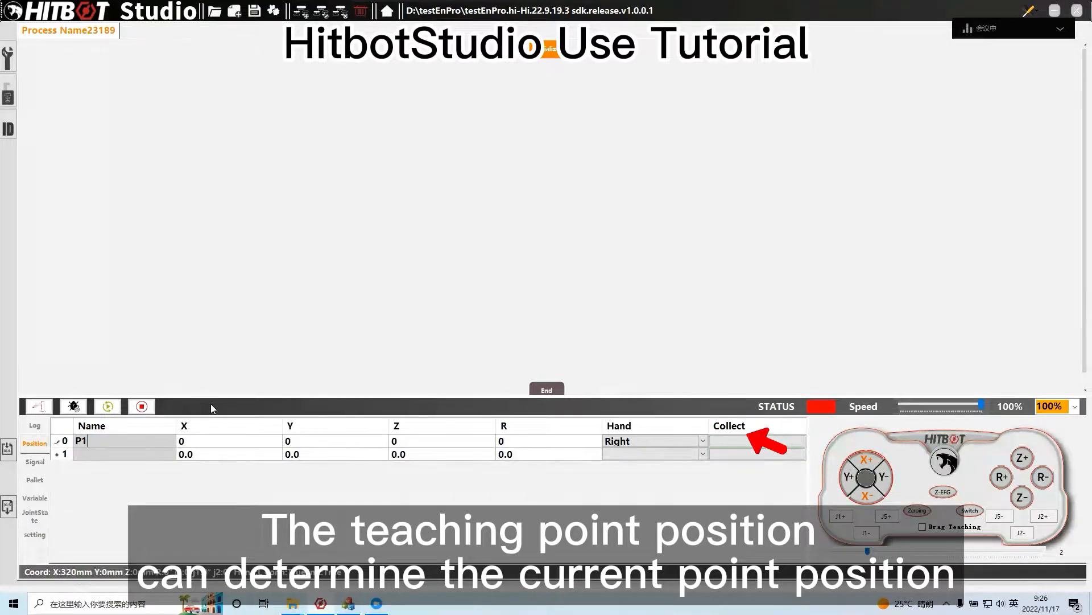
left_click(134, 455)
type("P2")
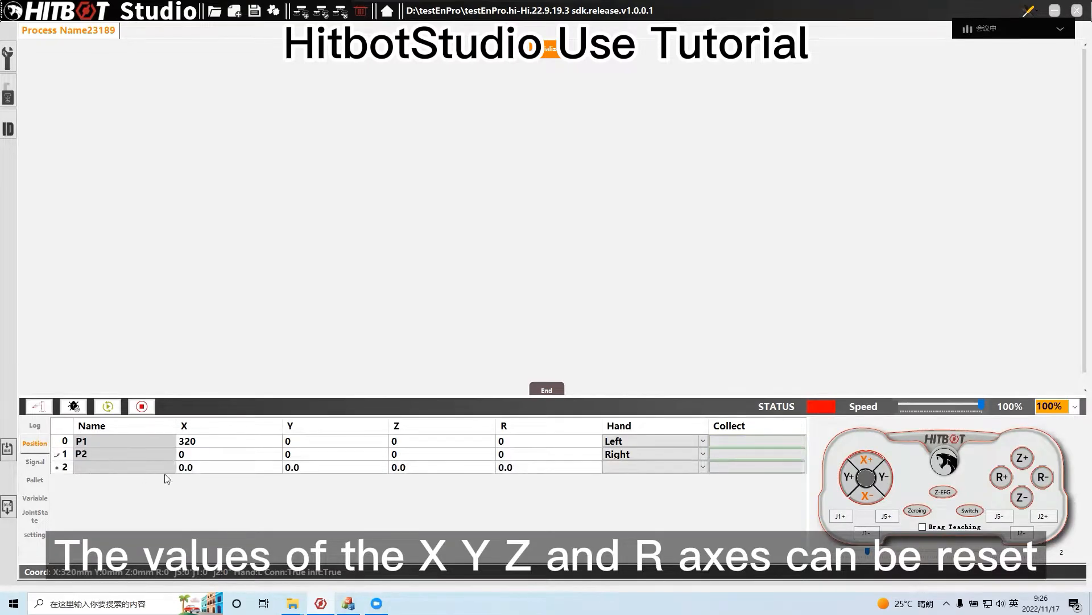
left_click(644, 456)
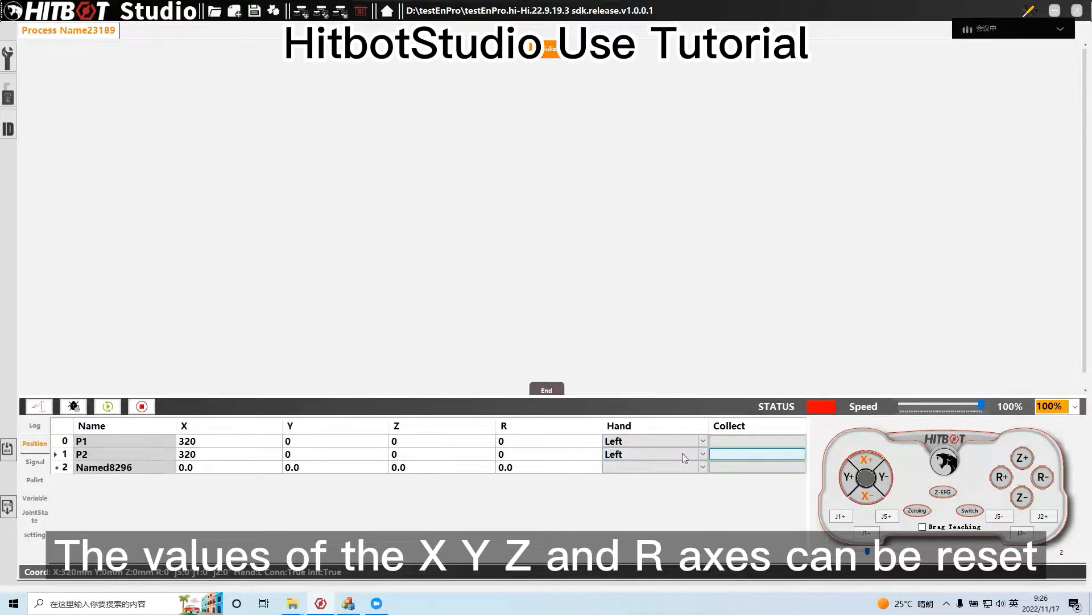
left_click(311, 467)
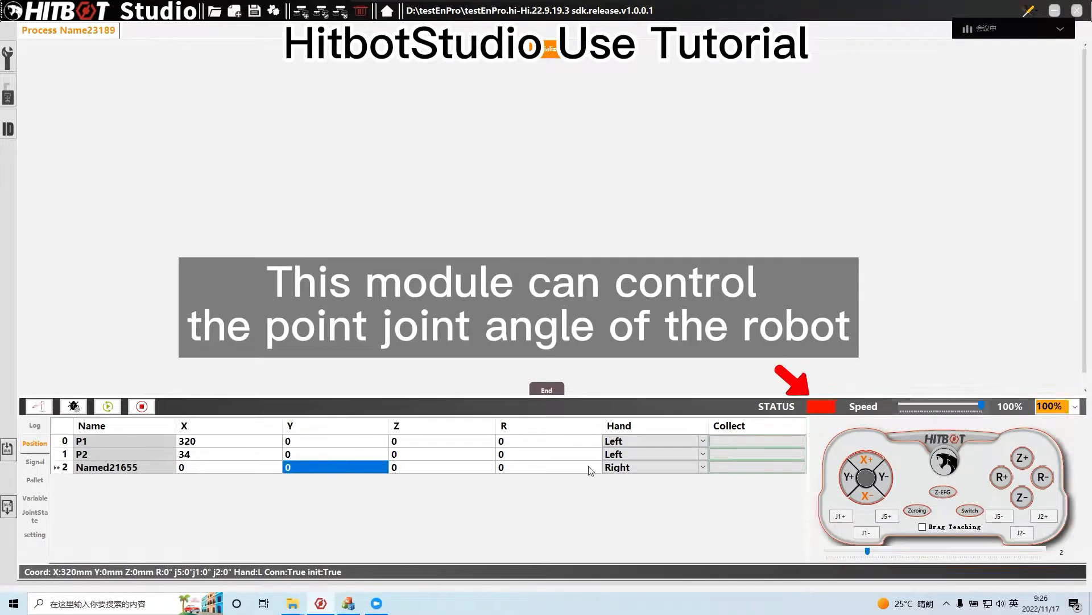
Jog the arm in the negative X direction and set the gripper control to passage way 0 and type EFG-20N
left_click(868, 496)
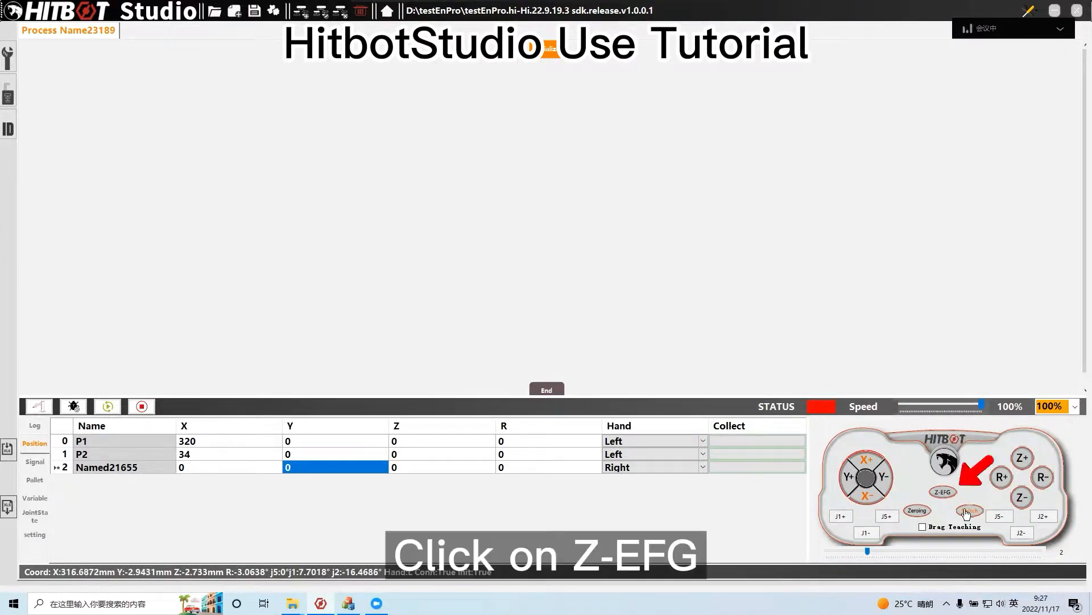
left_click(940, 496)
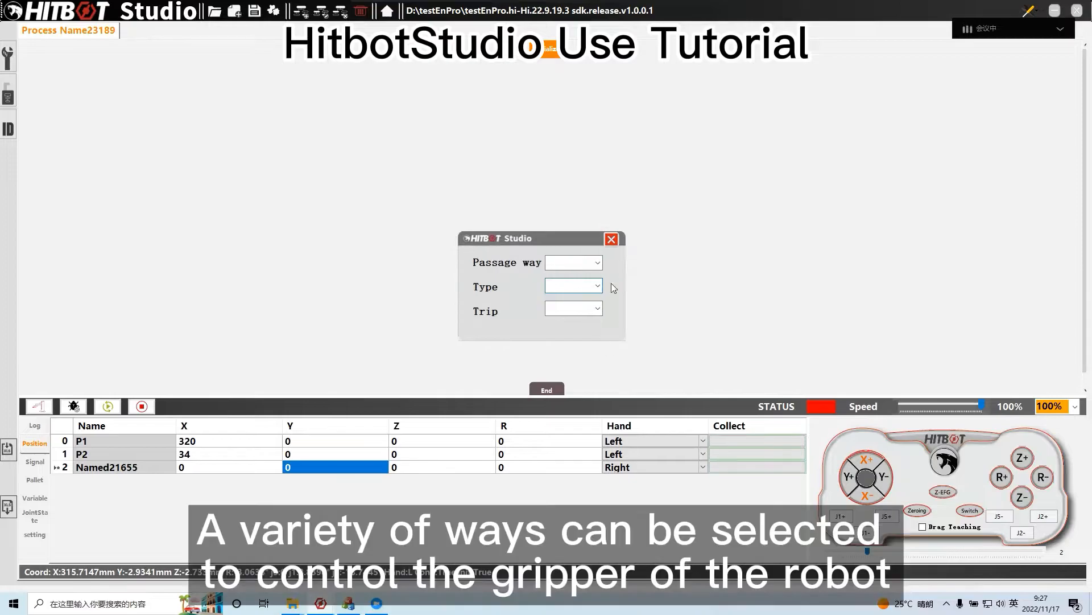
left_click(598, 262)
left_click(569, 275)
left_click(597, 285)
left_click(592, 311)
left_click(595, 310)
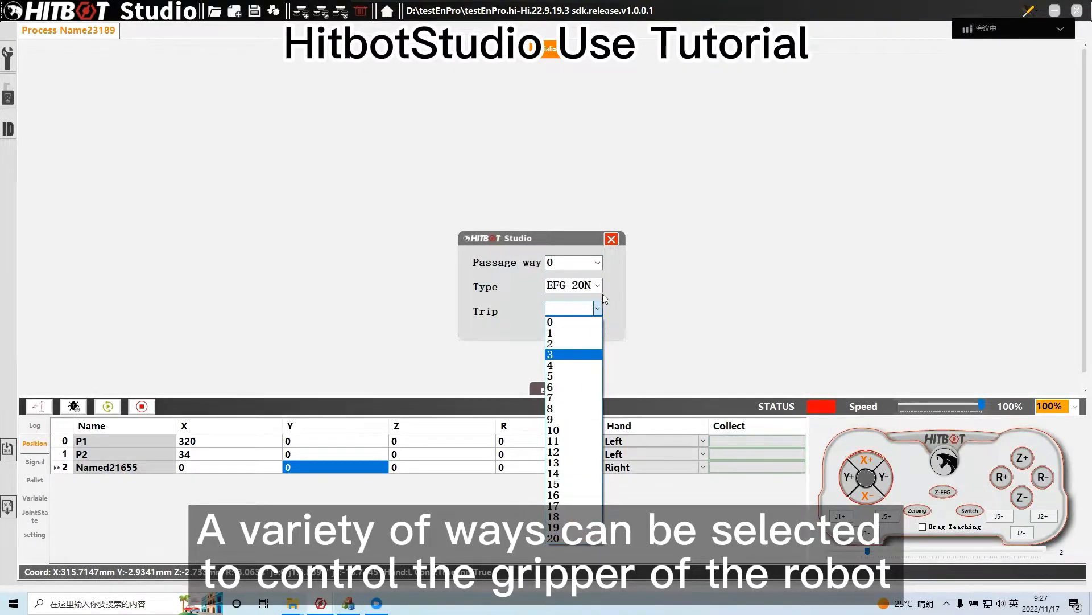
left_click(598, 308)
left_click(611, 239)
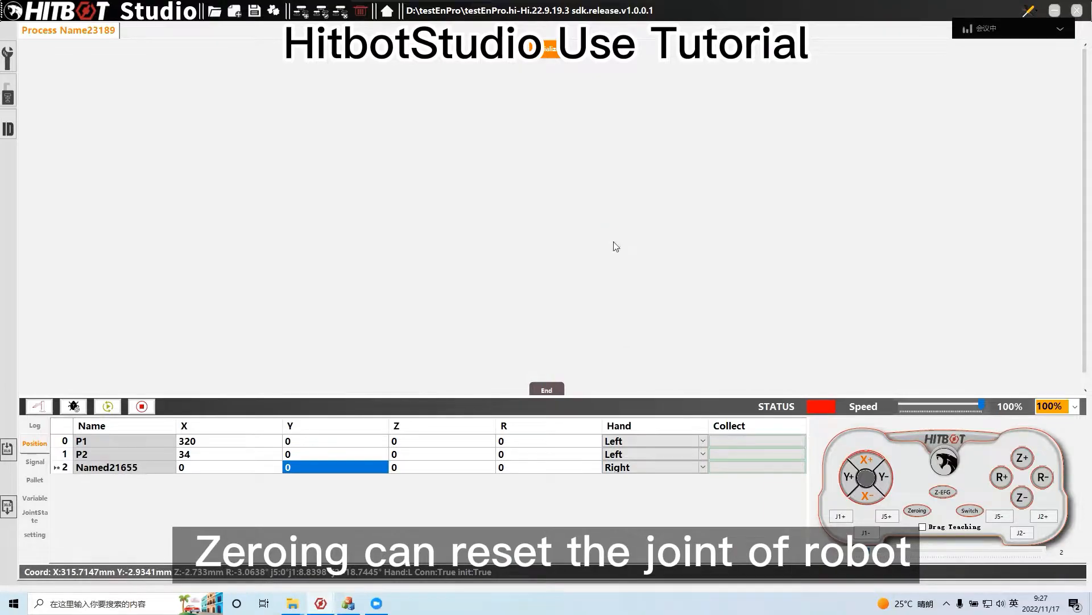
View the joint return-to-zero options for arm ID 0 and try the Switch function of the arm controller
left_click(927, 514)
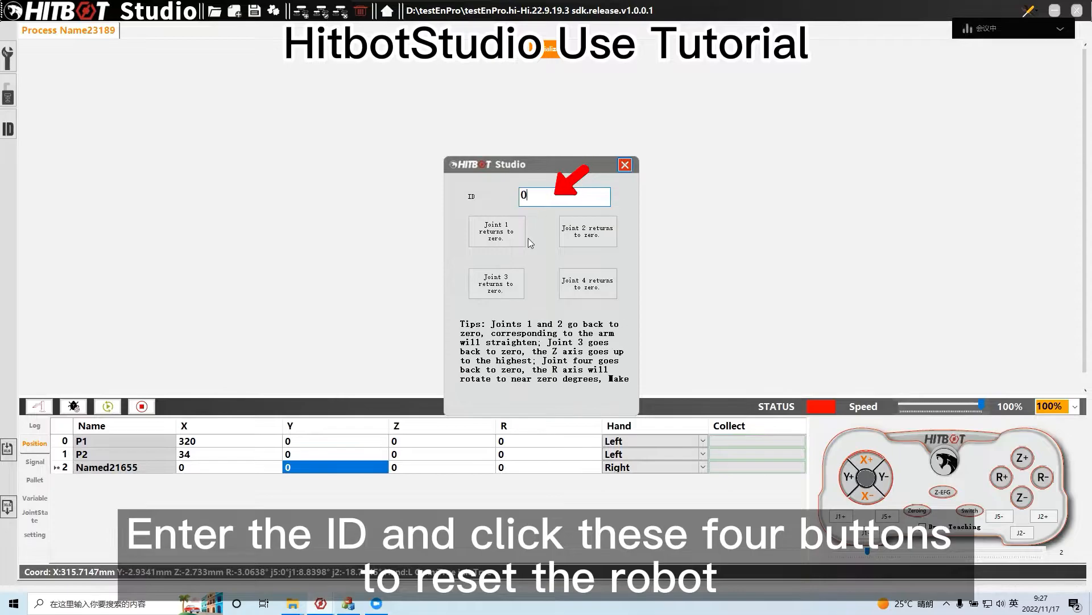
left_click(626, 165)
left_click(975, 513)
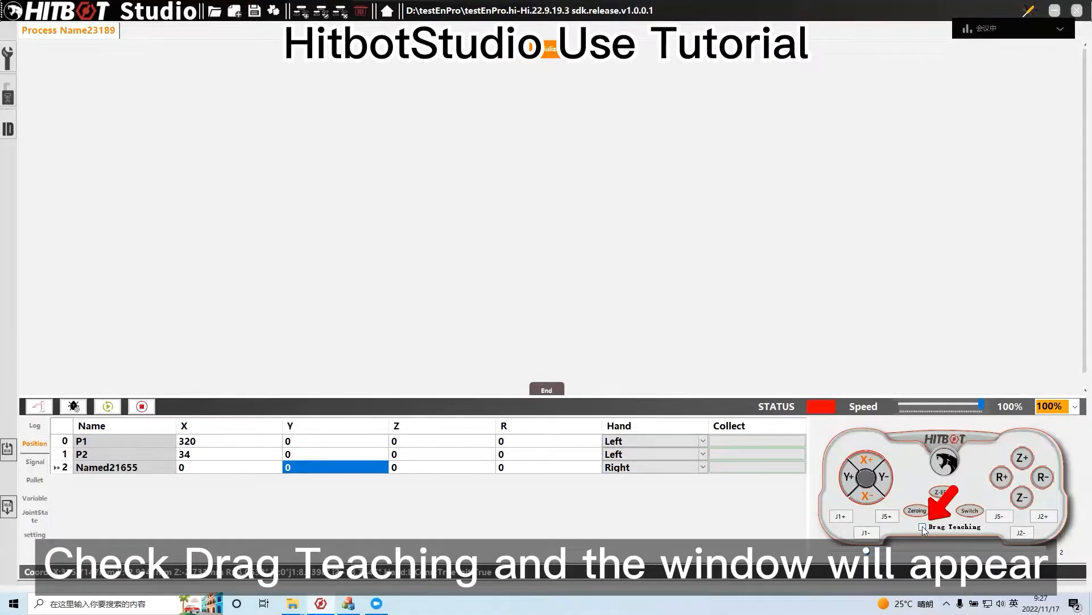
Enable Drag Teaching for the arm and disable it again
left_click(922, 526)
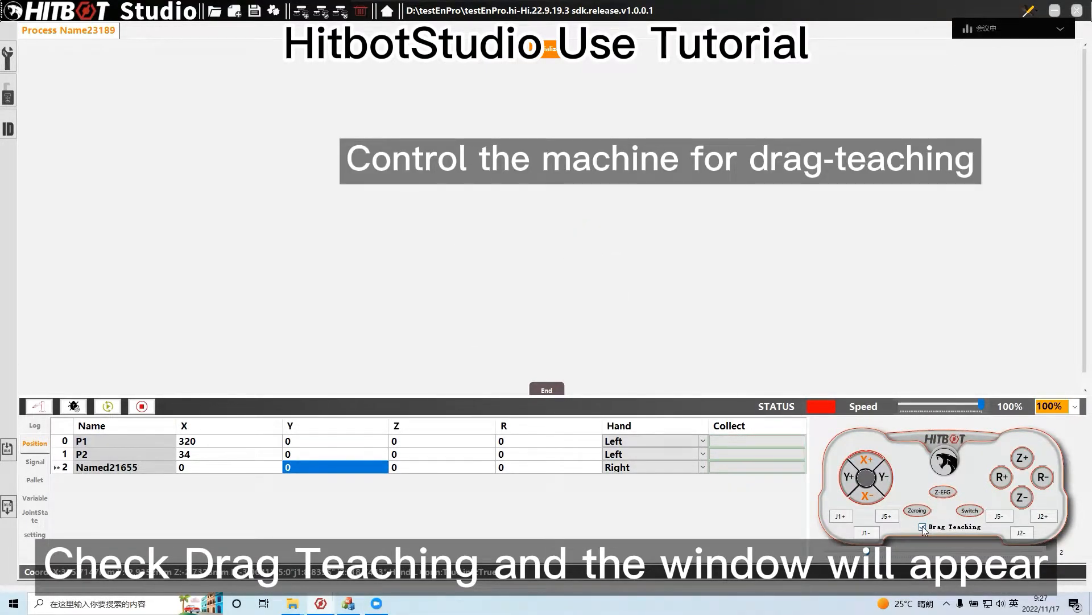
left_click(923, 526)
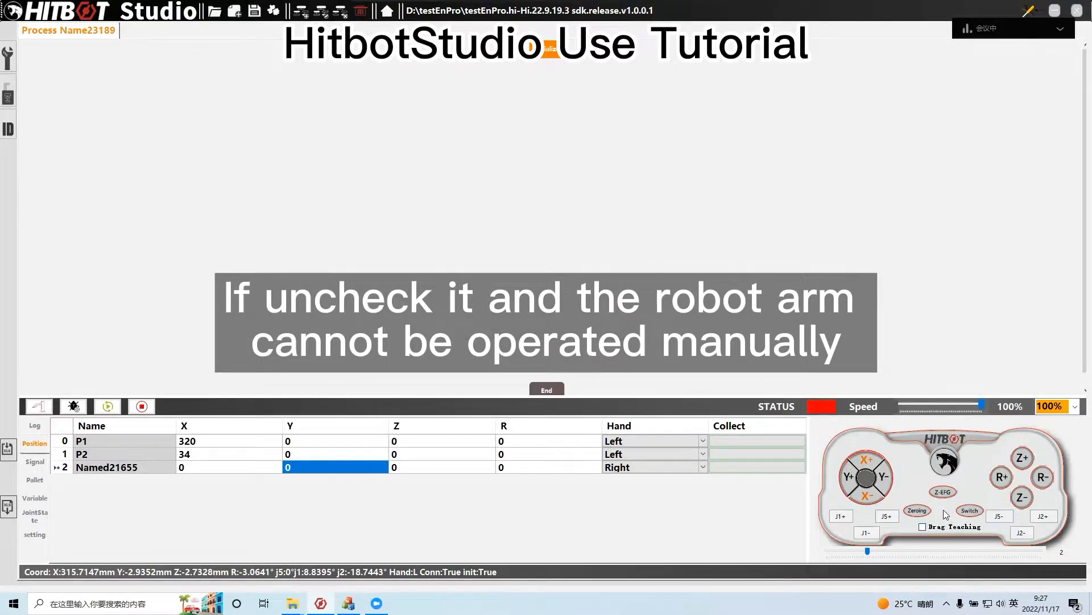
mouse_move(561, 8)
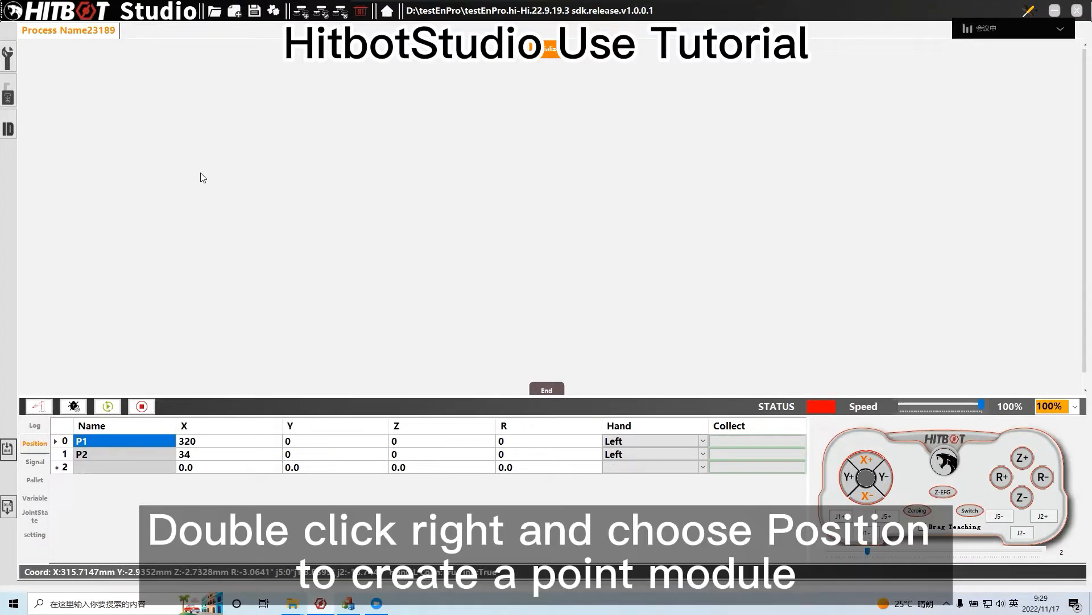
Add a Position module to the process and assign it point P1 with Redress enabled
right_click(201, 86)
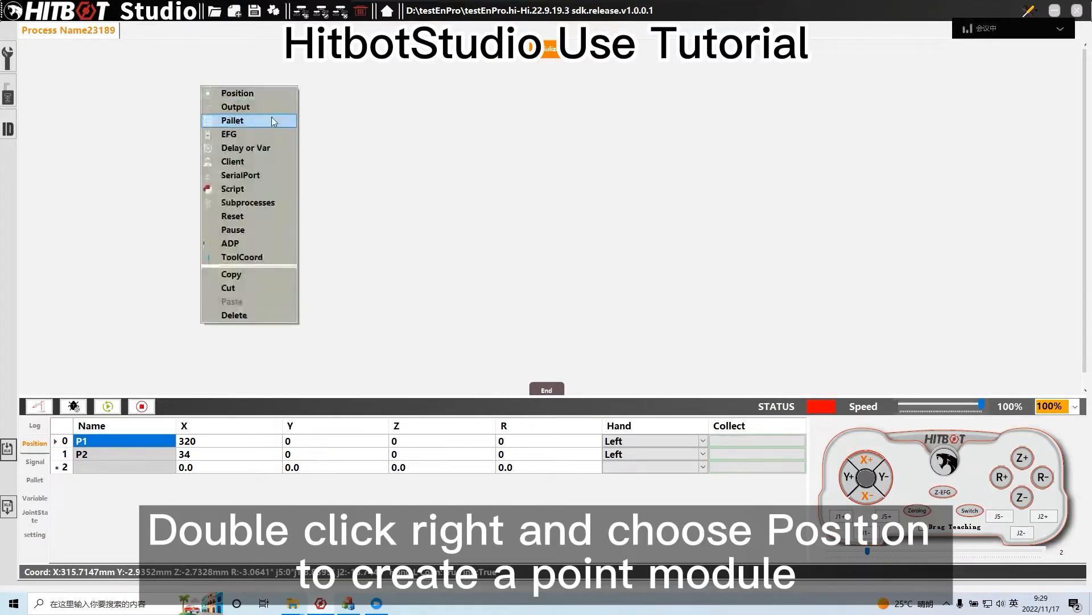
left_click(214, 91)
double_click(193, 86)
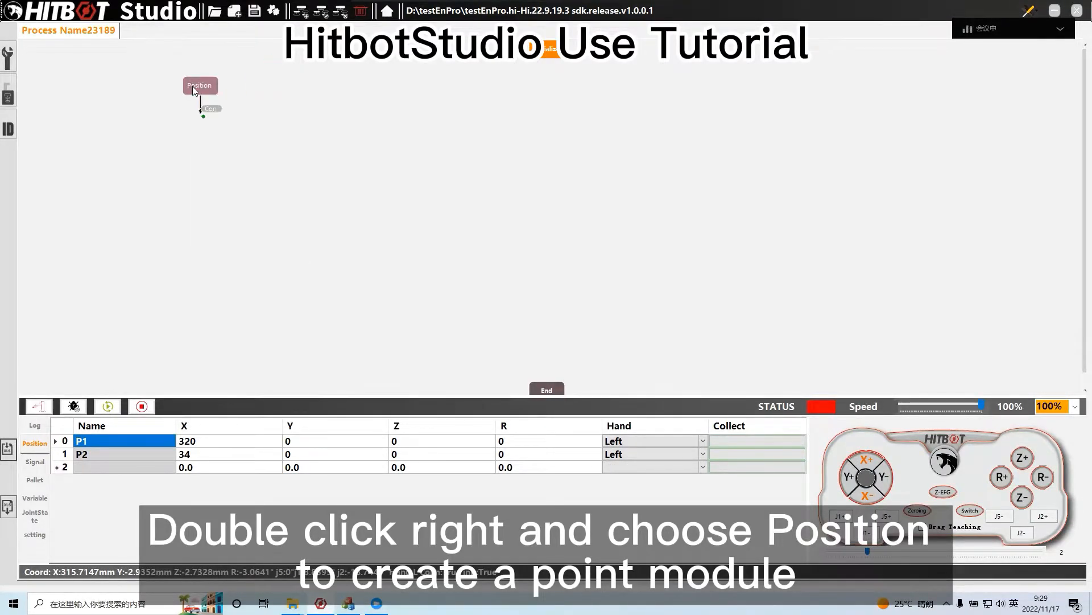
left_click(605, 163)
left_click(558, 173)
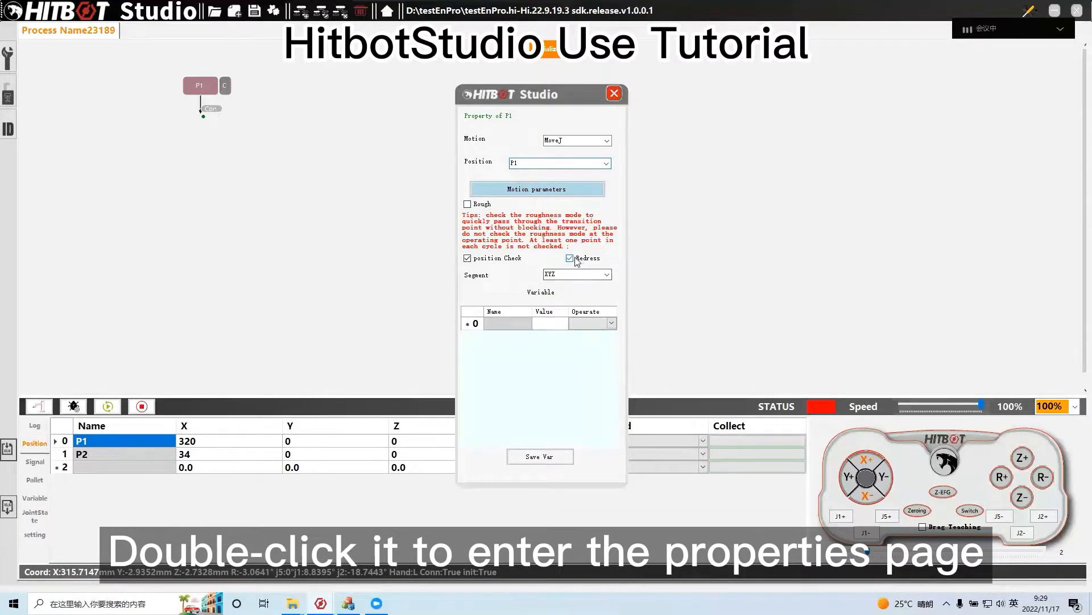
left_click(614, 93)
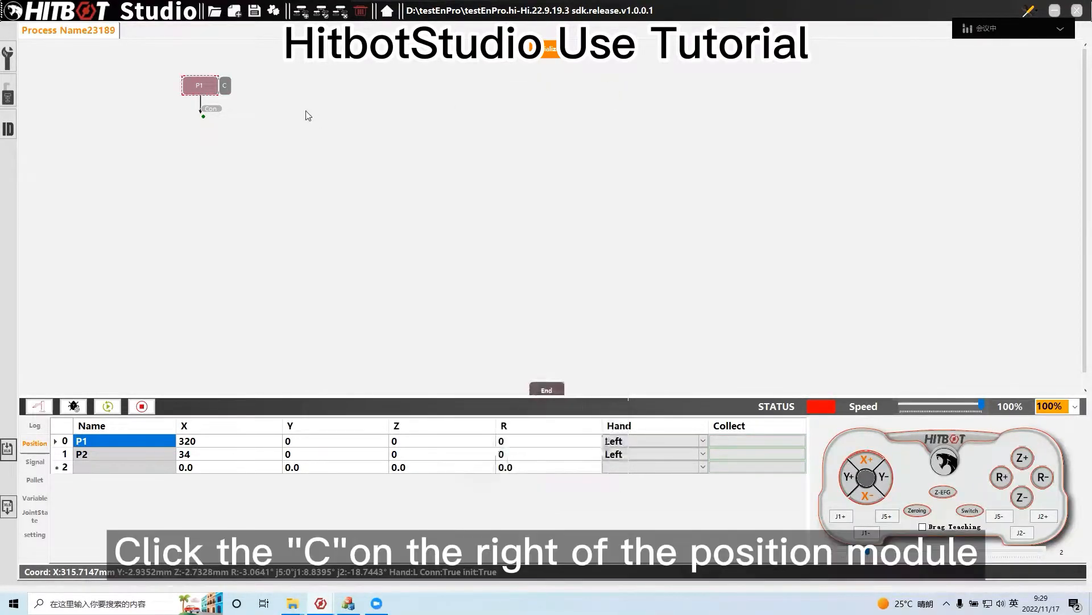
View the server IP address and port settings of the client attached to the P1 module
left_click(225, 87)
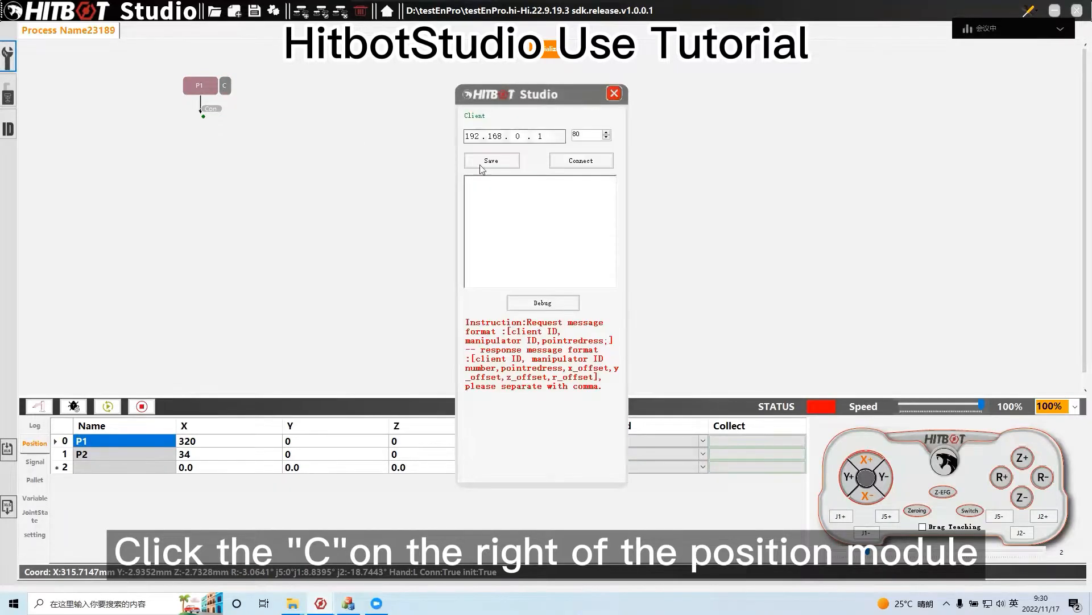
left_click(614, 95)
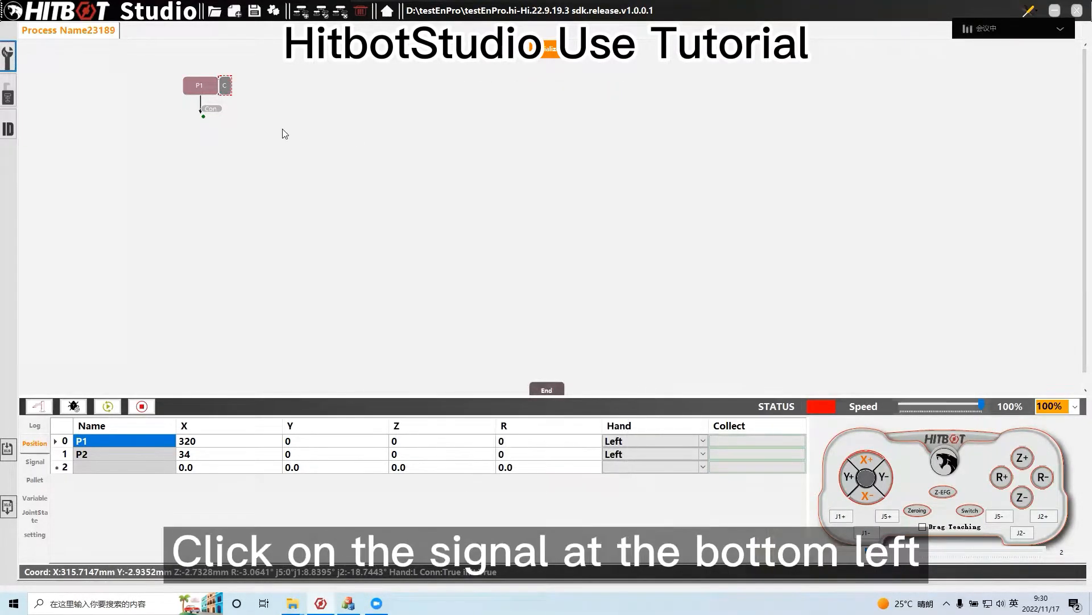
Assign the initialization system input to digital input 3 in the signal table
left_click(35, 463)
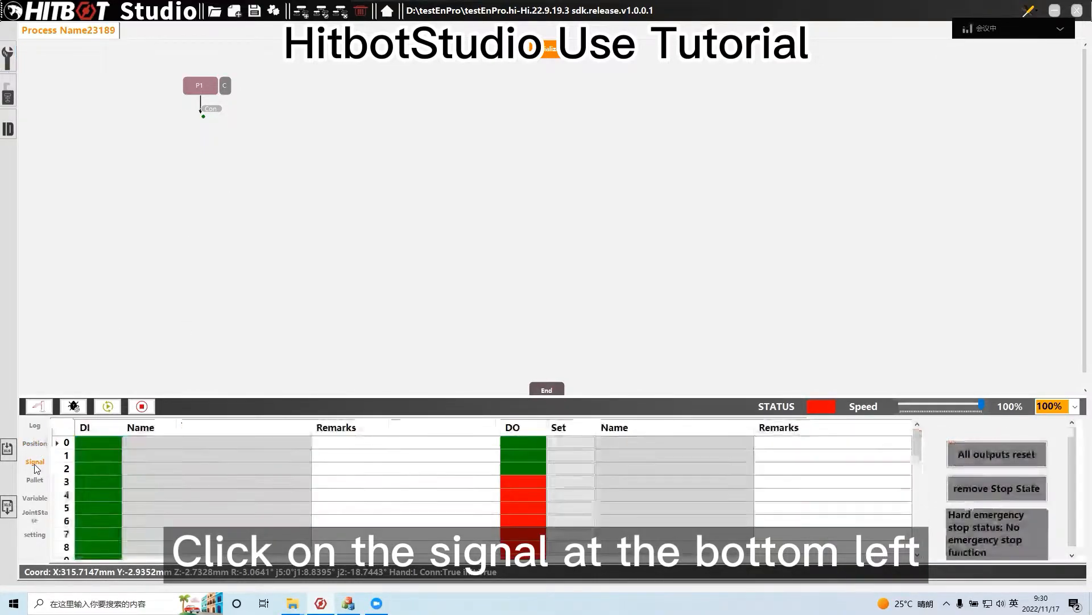
right_click(228, 483)
mouse_move(288, 489)
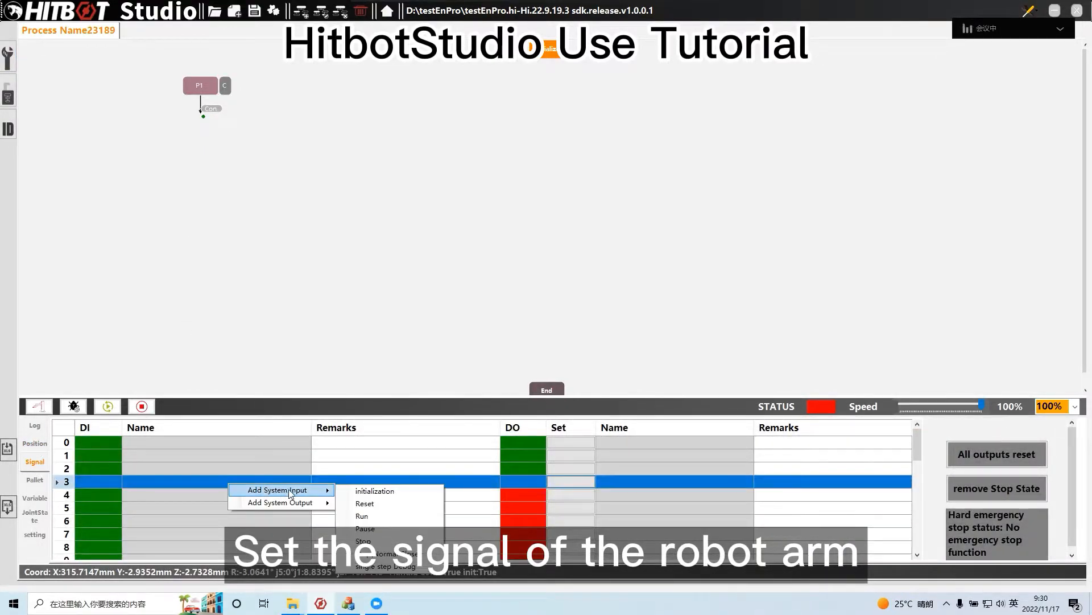
left_click(365, 492)
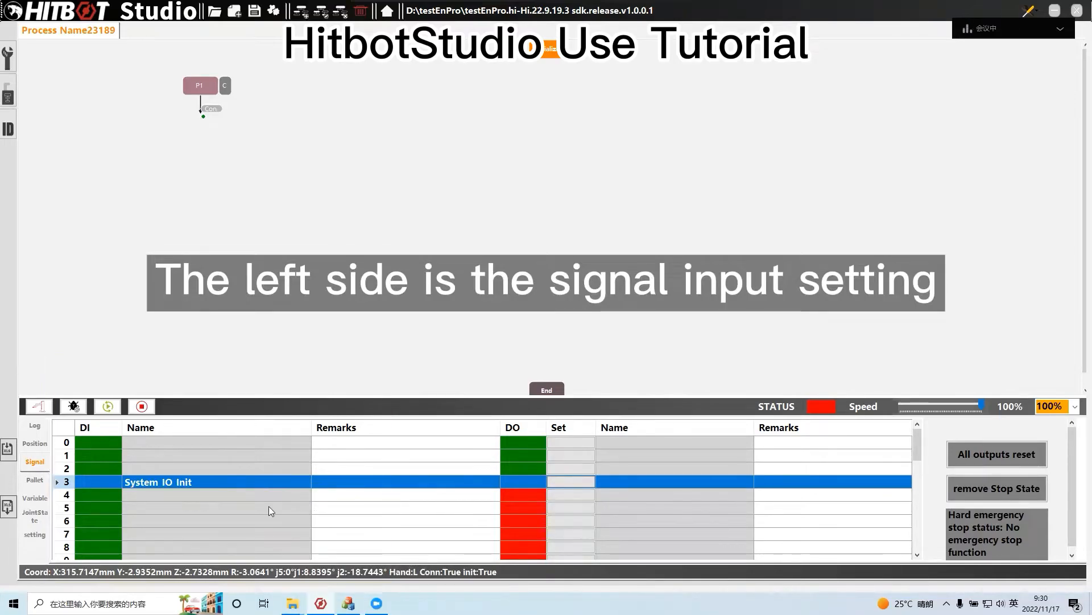
Assign the initialization-finished system output to digital output 3 in the signal table
right_click(645, 483)
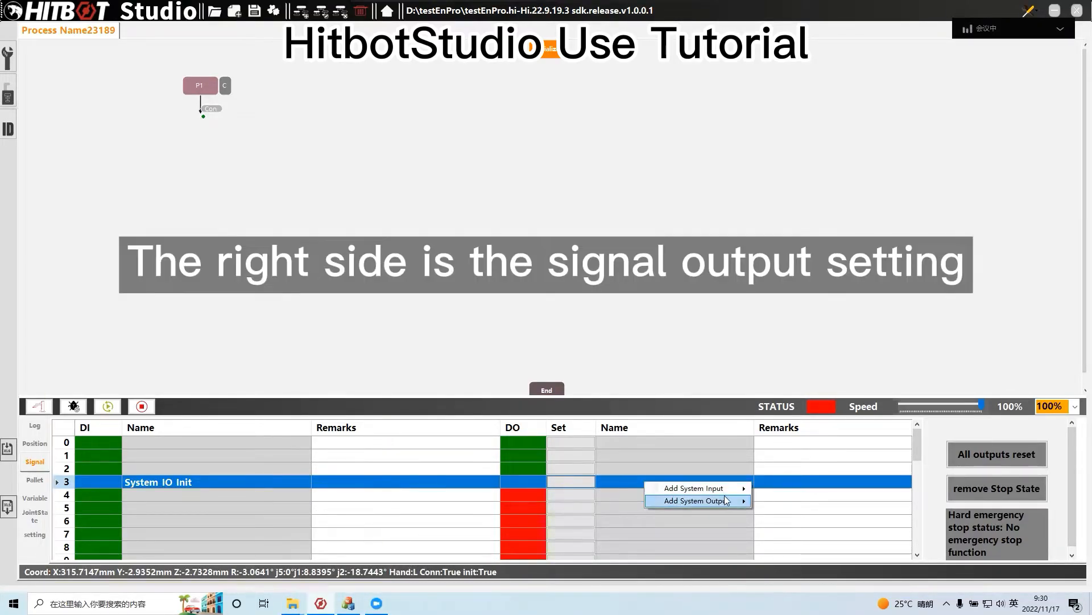
mouse_move(727, 501)
left_click(781, 501)
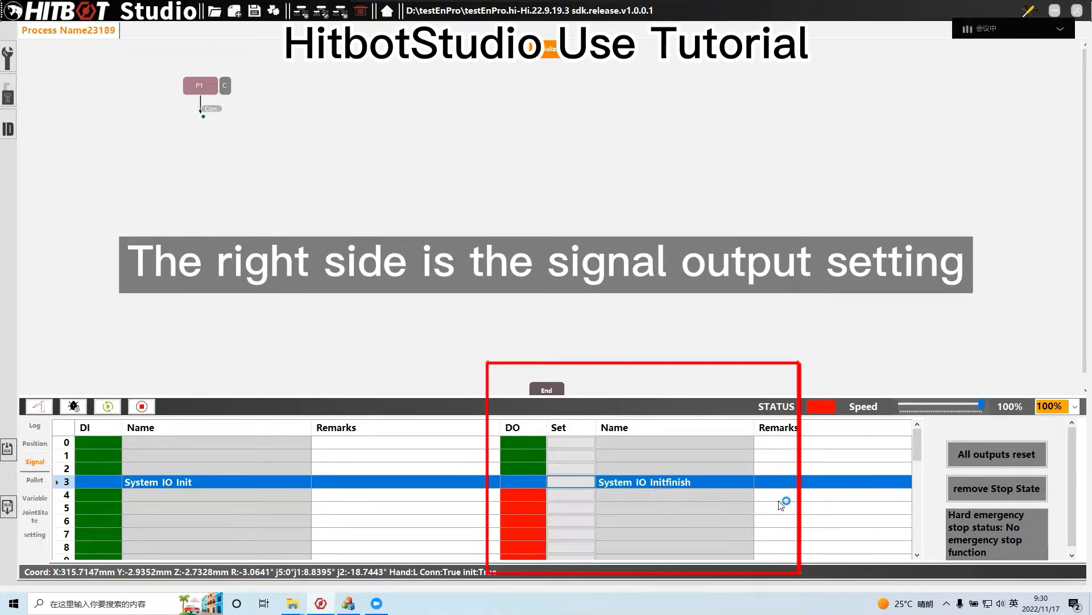
Set up signal row 5 with input IO2 and output IO2finish, and save the project
left_click(236, 513)
left_click(170, 507)
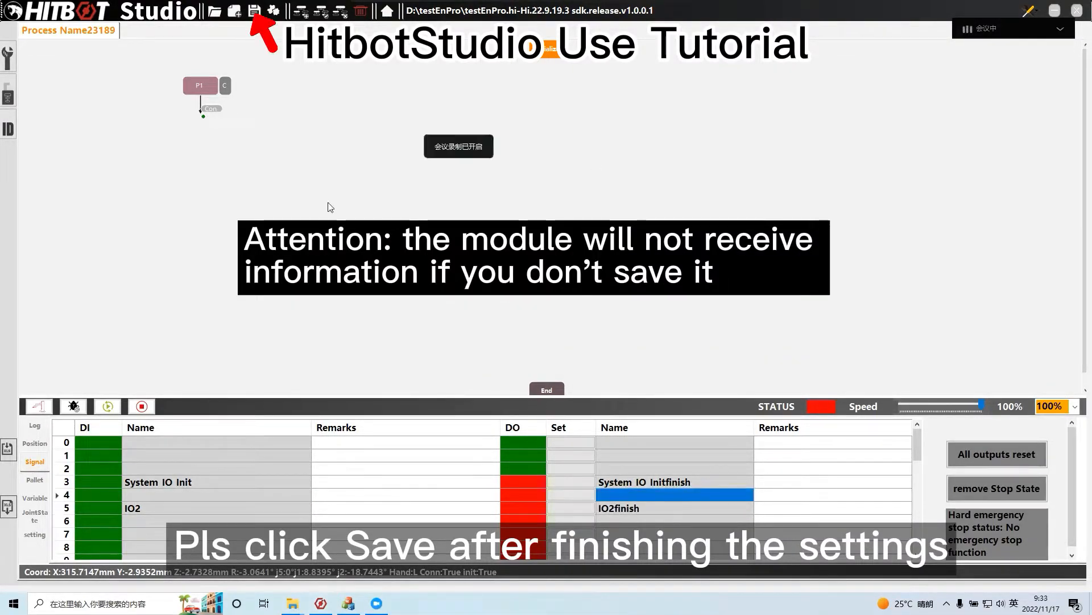
left_click(266, 12)
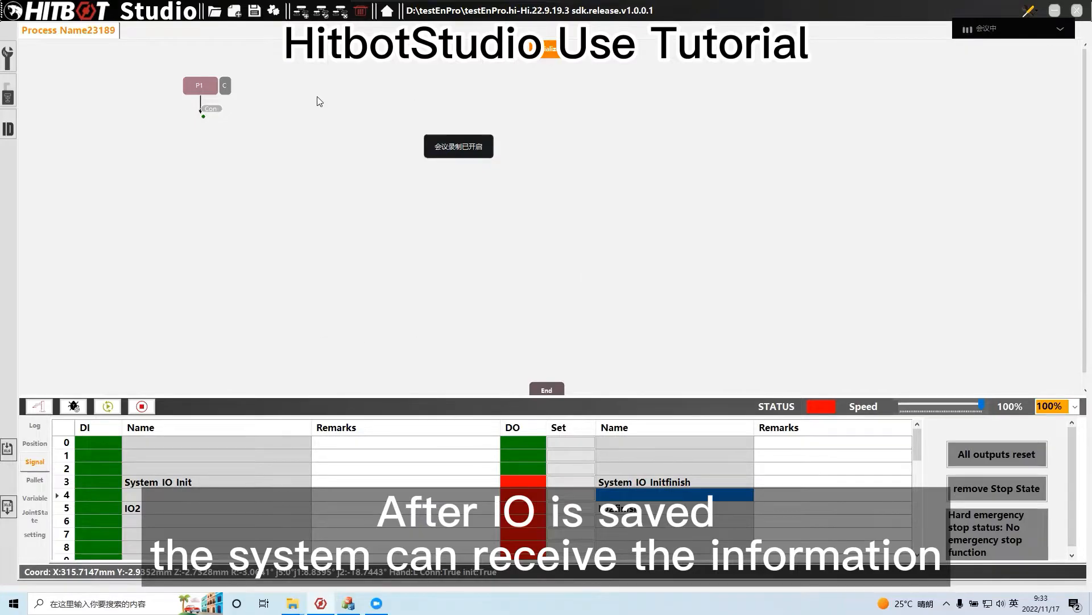
Add an Output module to the process and select the IO2finish==1 signal in its properties
double_click(325, 98)
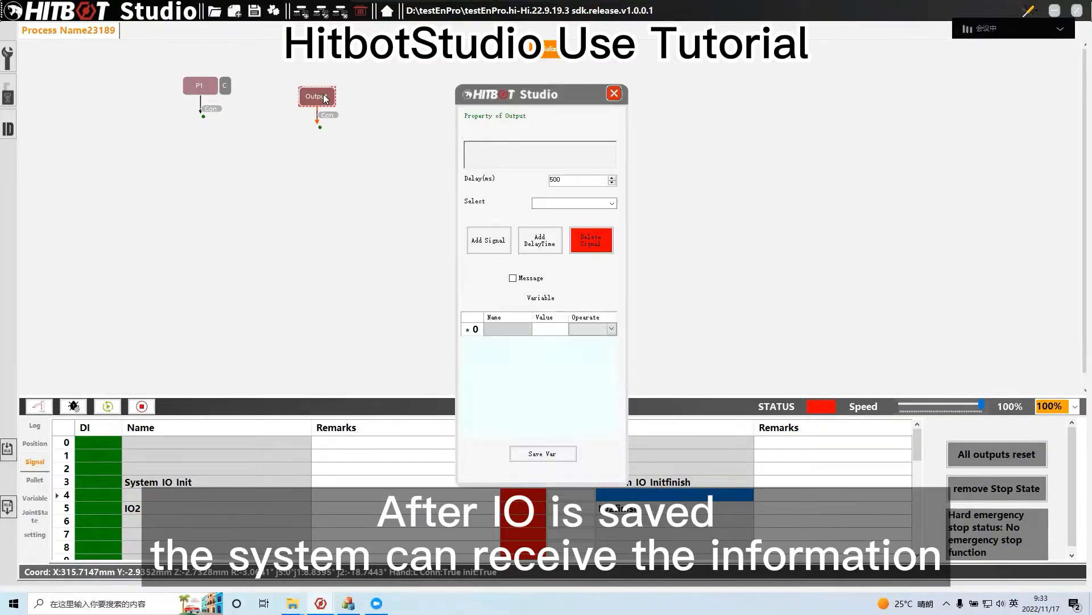
left_click(610, 204)
left_click(596, 216)
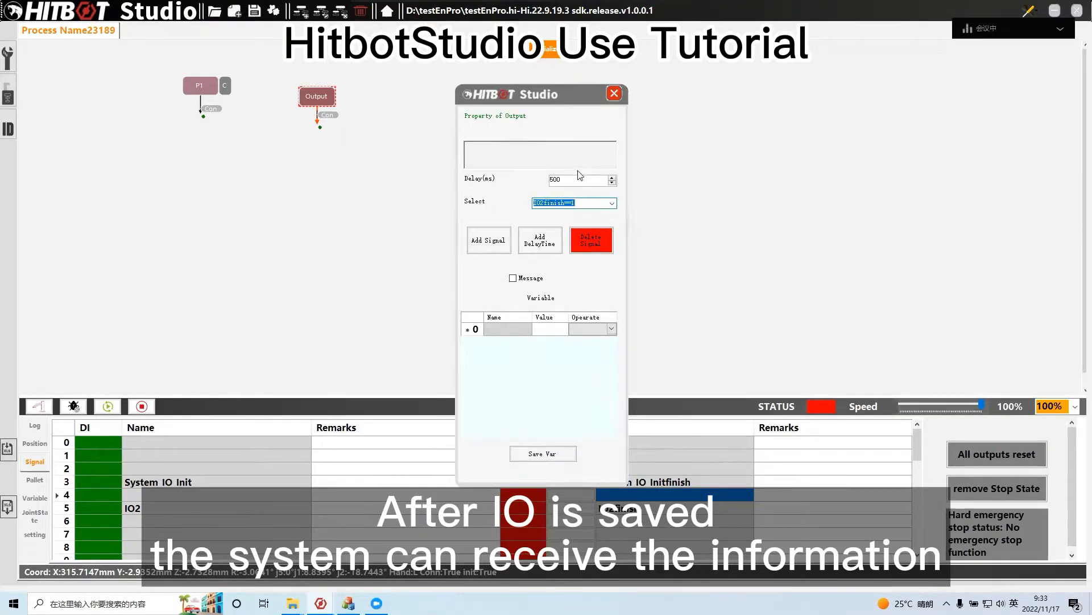
left_click(614, 95)
Add a Pallet module to the process and name the first pallet in the pallet table tp1
right_click(458, 87)
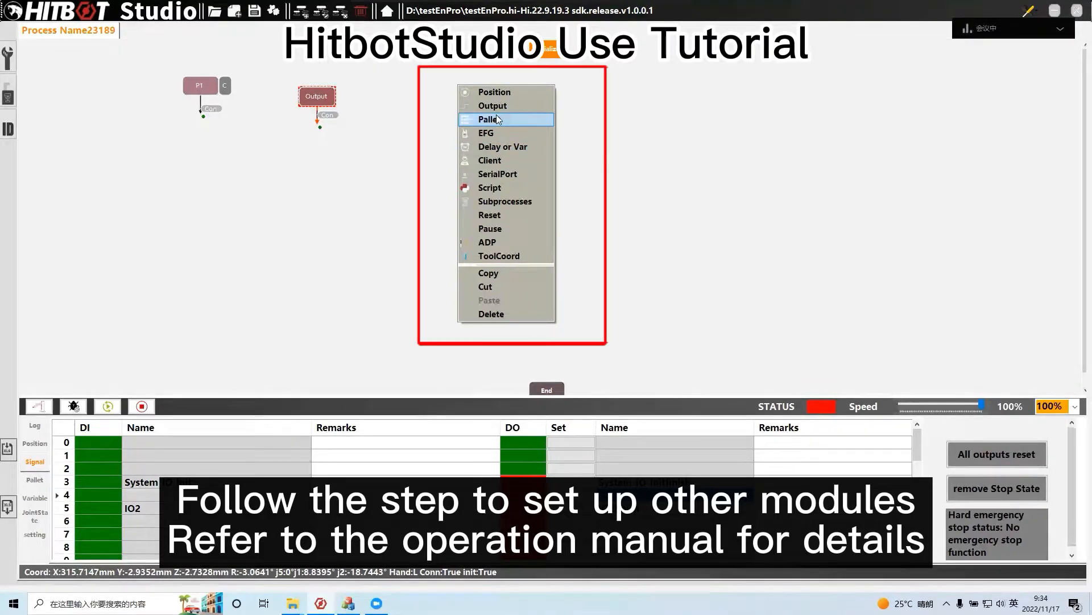
left_click(499, 120)
double_click(456, 85)
left_click(615, 95)
left_click(132, 442)
type("tp1")
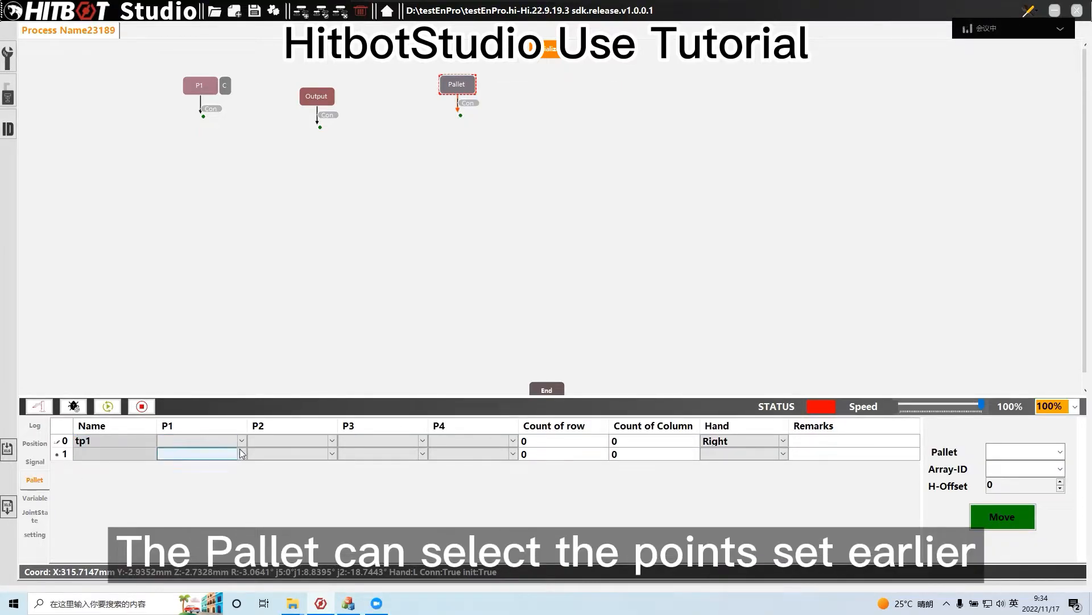
Assign taught points P1, P2, P1 and P2 to the four corners P1 to P4 of pallet tp1
left_click(227, 442)
left_click(226, 463)
left_click(292, 442)
left_click(293, 470)
left_click(383, 442)
left_click(383, 458)
left_click(485, 446)
left_click(488, 472)
Set the row count and column count of pallet tp1 to 2 each
double_click(565, 443)
type("2")
left_click(626, 444)
left_click(638, 444)
type("2")
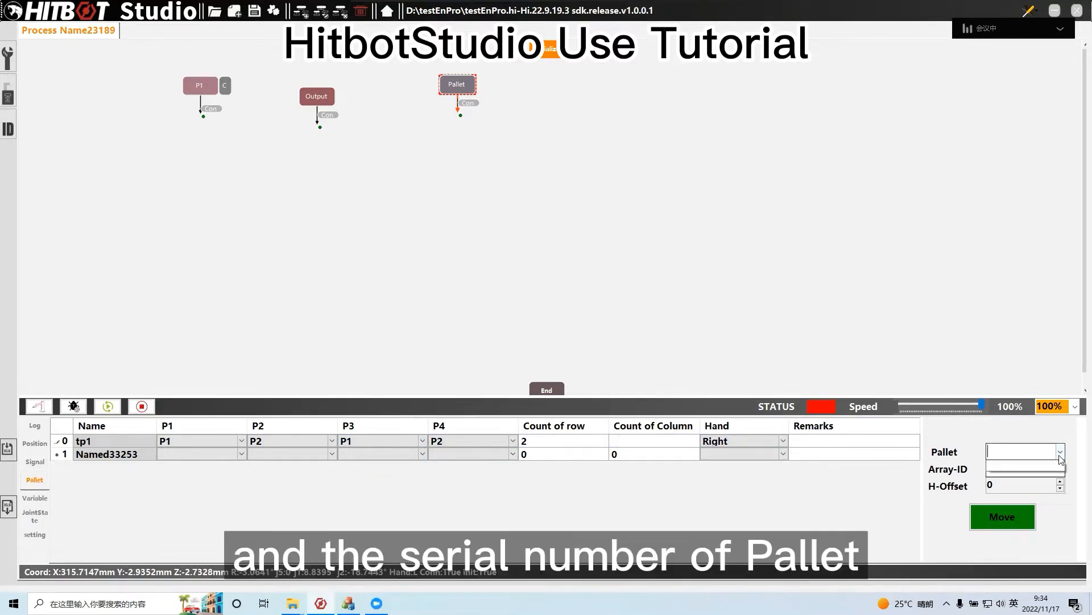
Select pallet tp1 with Array-ID 0,0 and move the arm there
left_click(1059, 452)
left_click(1054, 465)
left_click(1059, 469)
left_click(1018, 482)
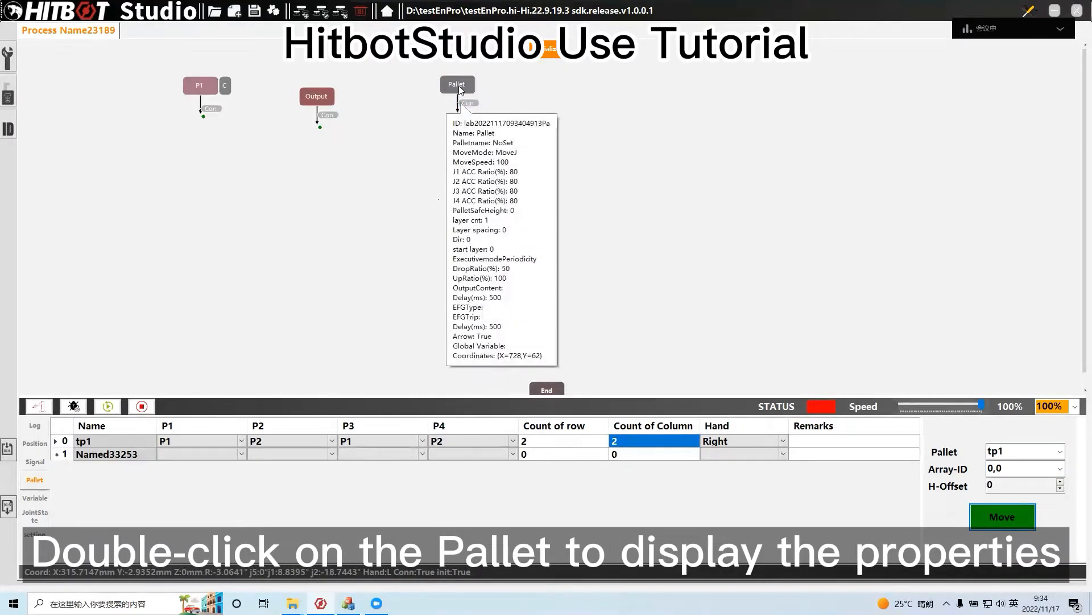
Assign pallet tp1 to the Pallet module and view its H-offset settings
double_click(456, 84)
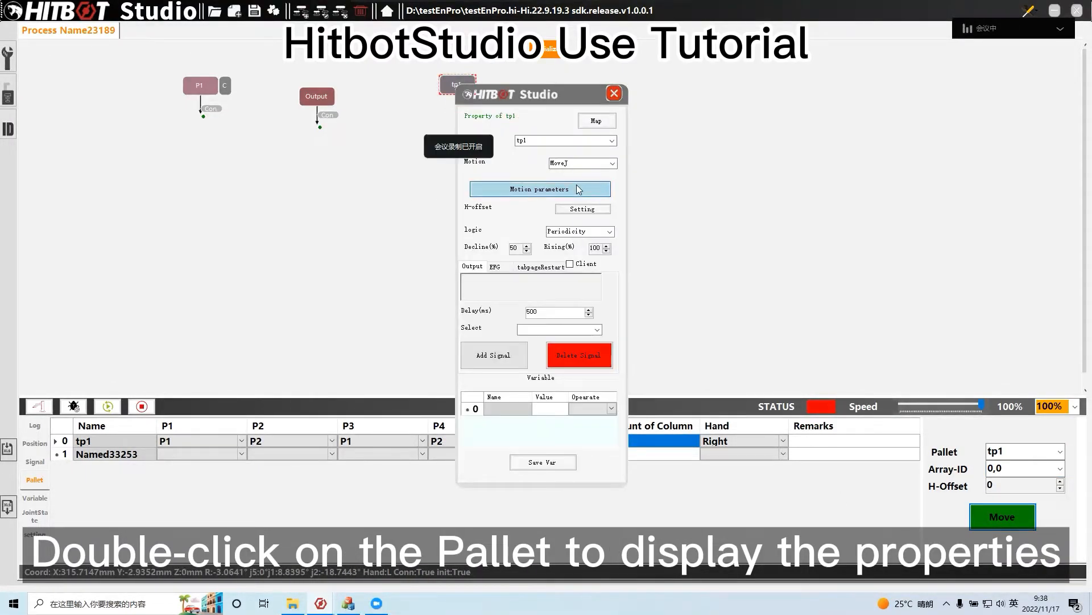
left_click(556, 185)
left_click(626, 165)
left_click(583, 209)
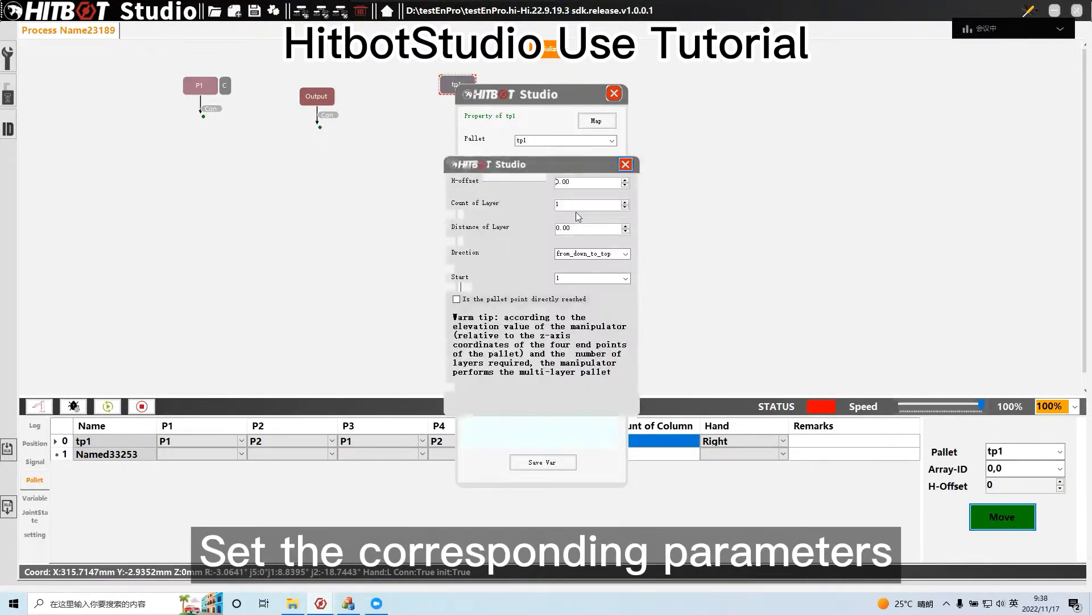
left_click(625, 165)
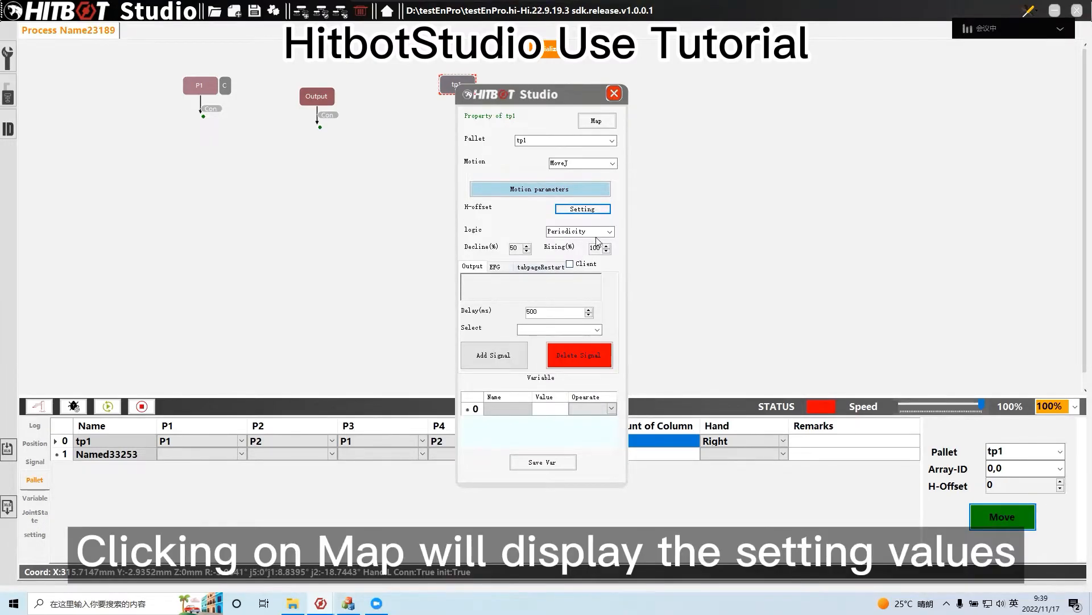
View the map of pallet tp1 from the Pallet module's properties
left_click(596, 121)
left_click(697, 144)
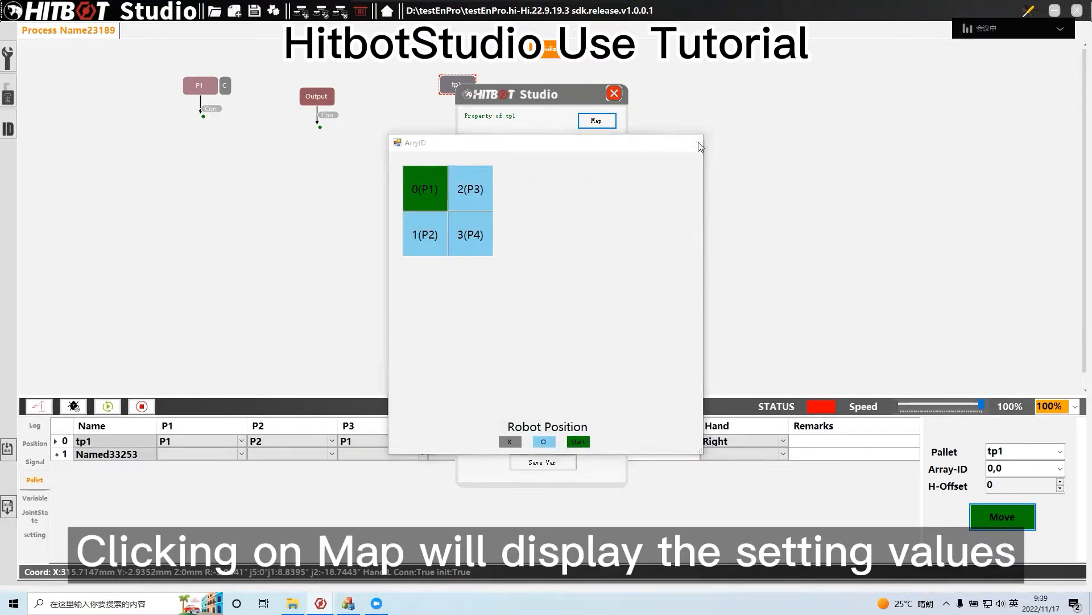
left_click(615, 93)
Add an EFG module to the process, place it below the tp1 module and open its properties
right_click(519, 108)
key("Escape")
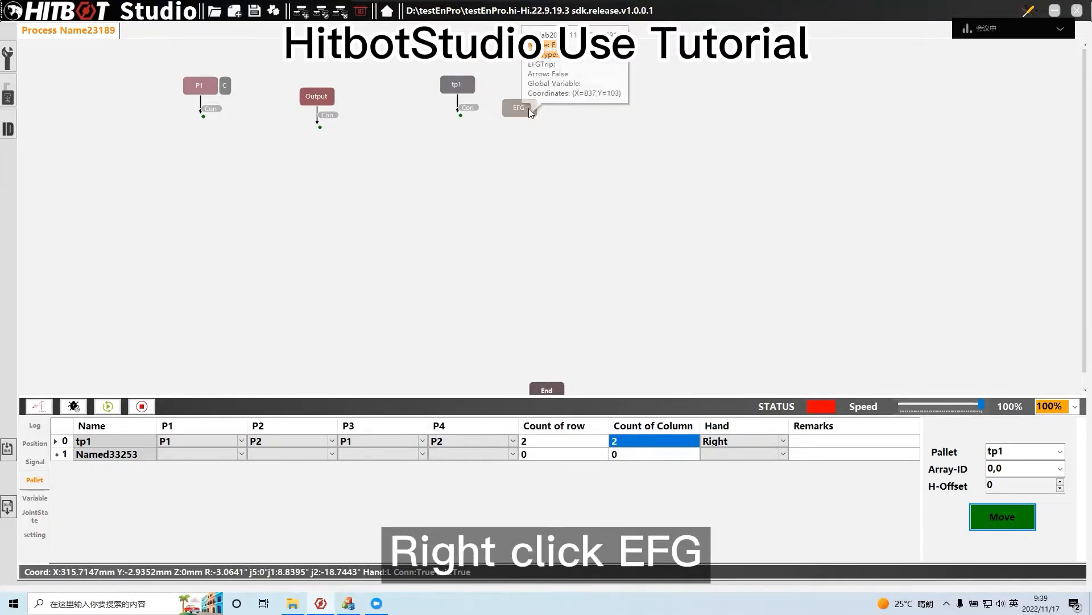
left_click_drag(529, 109, 472, 165)
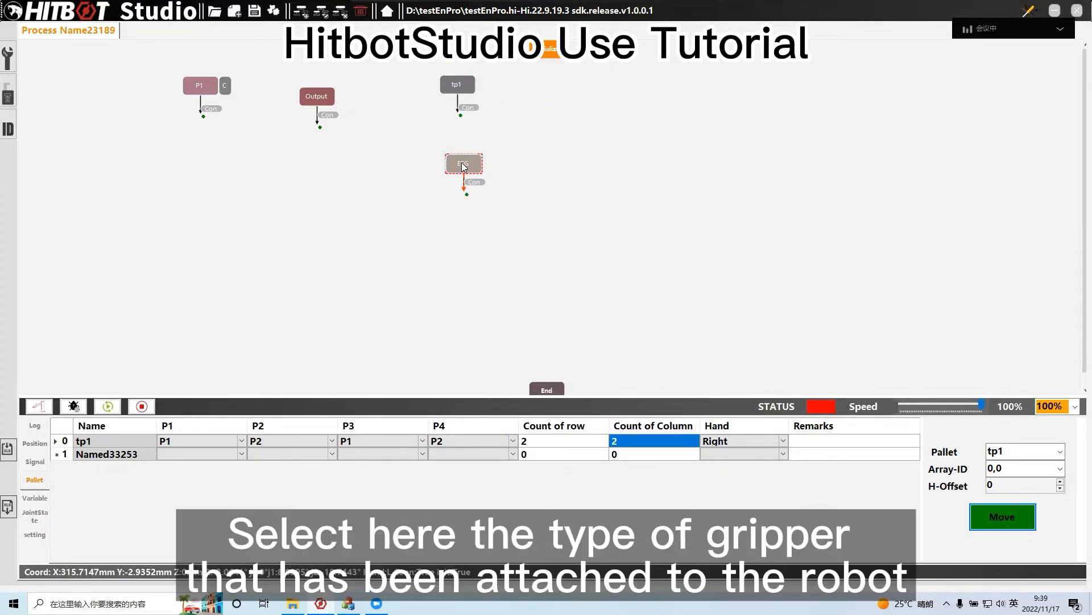
left_click(519, 214)
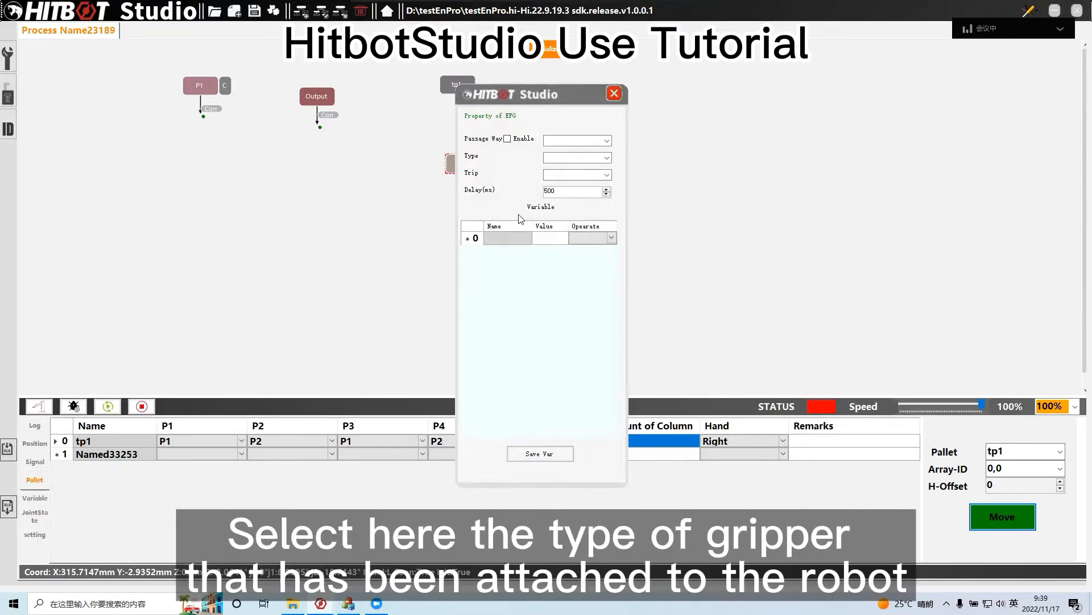
Set the EFG module's passage way to 0, its gripper type to EFG-30NM and its trip to 0
left_click(607, 141)
left_click(605, 151)
left_click(607, 158)
left_click(604, 181)
left_click(607, 176)
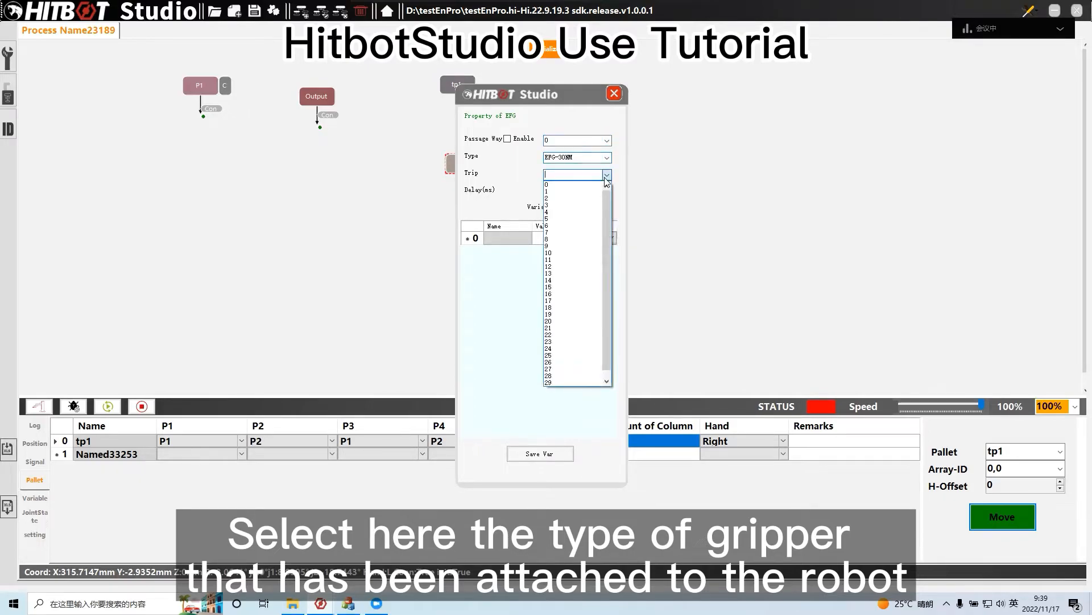
left_click(605, 186)
left_click(615, 94)
Add a Client module beside the Delay or Var module and view its connection properties
right_click(649, 96)
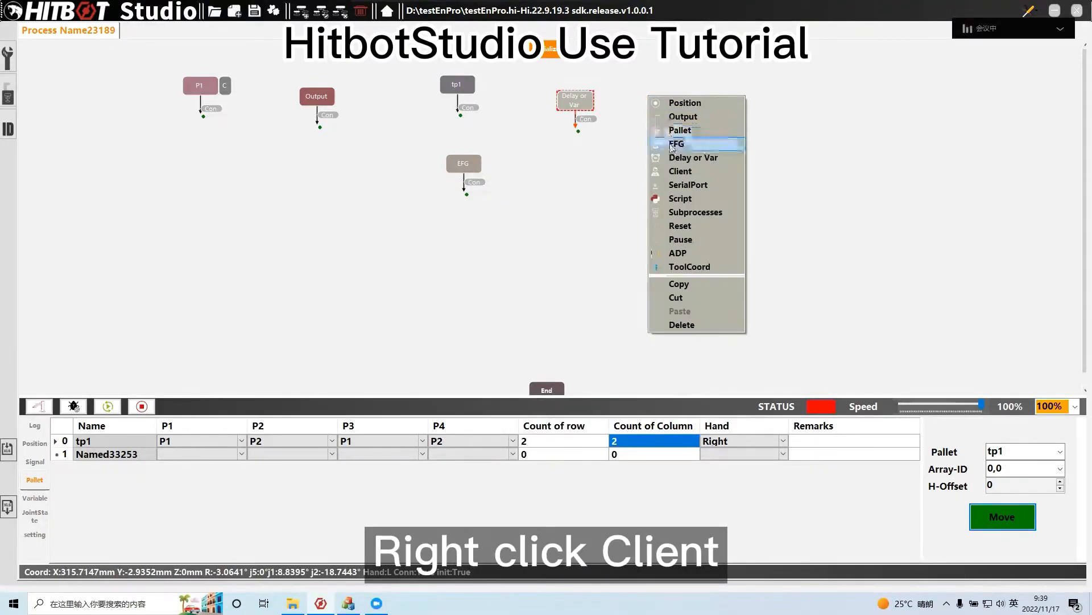
left_click(668, 171)
double_click(646, 102)
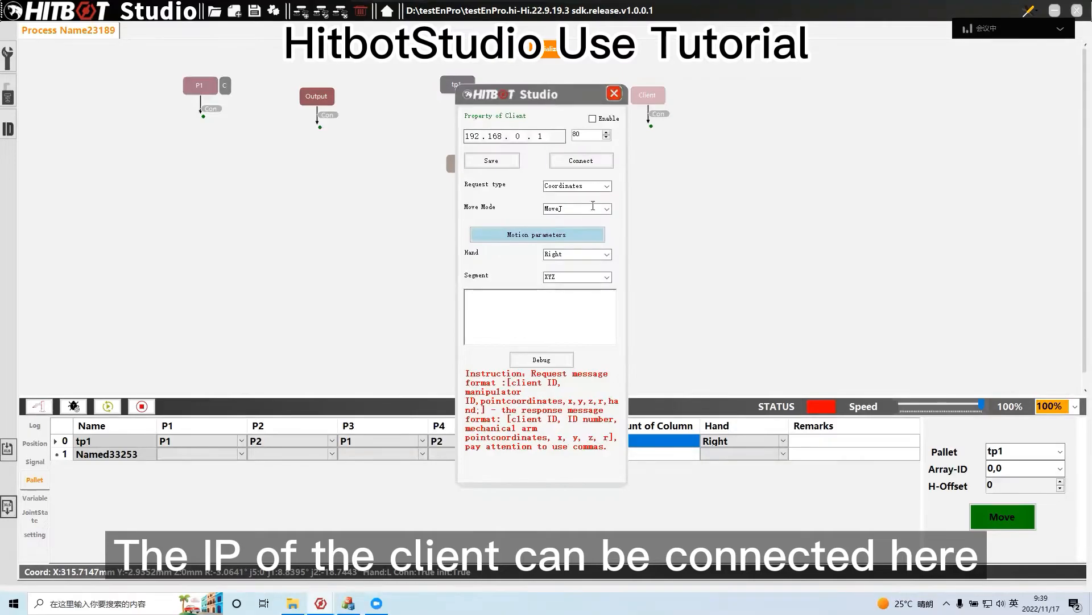
left_click(614, 94)
Add a Script module beside the Client module and view its code in the script editor
right_click(740, 86)
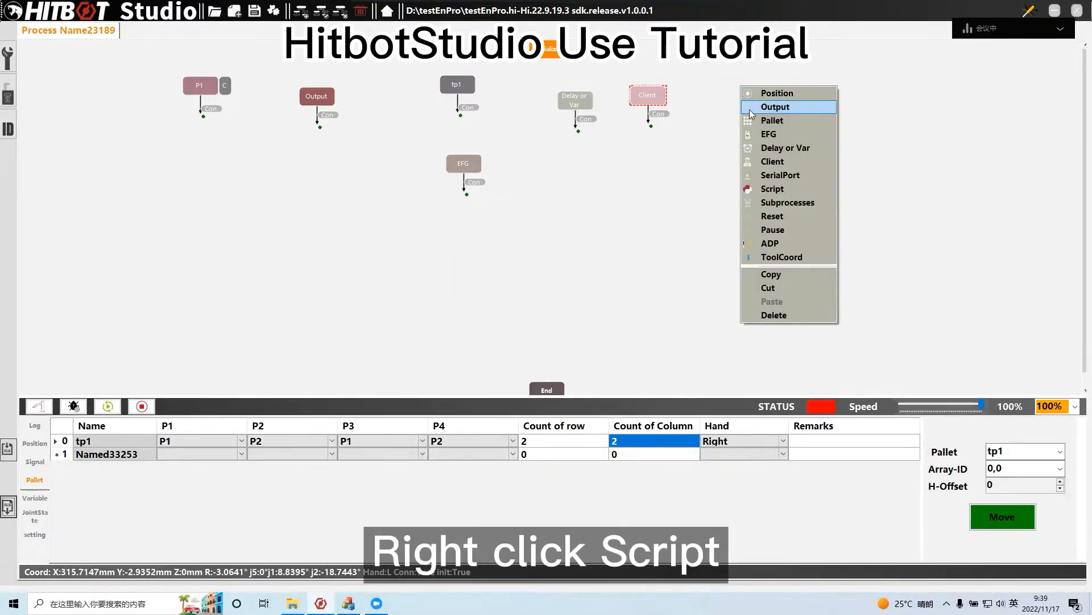
left_click(760, 190)
double_click(741, 87)
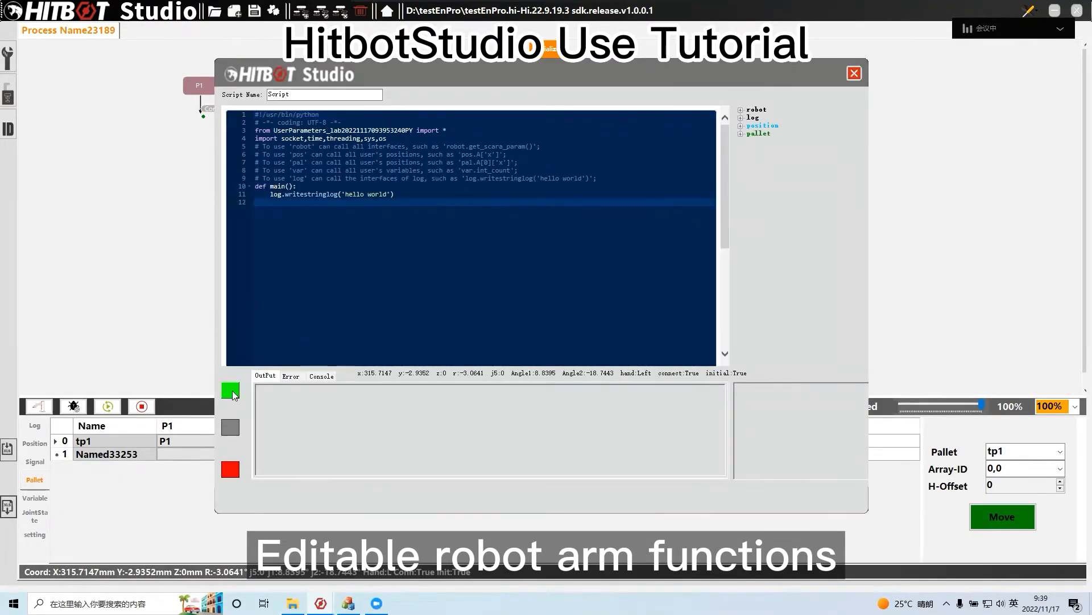
left_click(854, 73)
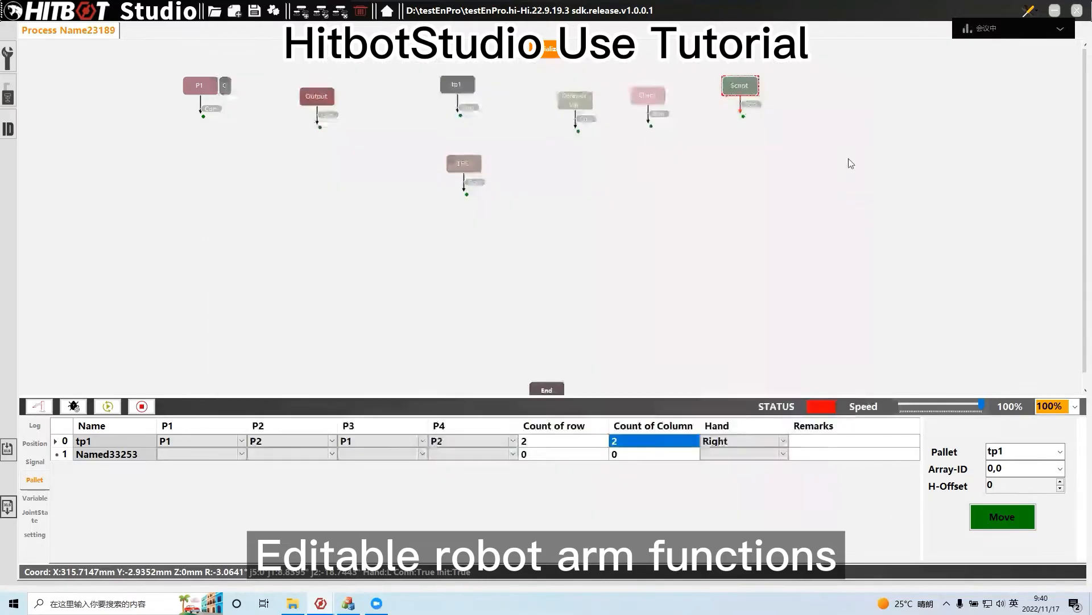
Add a Subprocesses module to the process and insert Client, SerialPort and EFG modules inside it
right_click(830, 90)
left_click(860, 203)
right_click(459, 189)
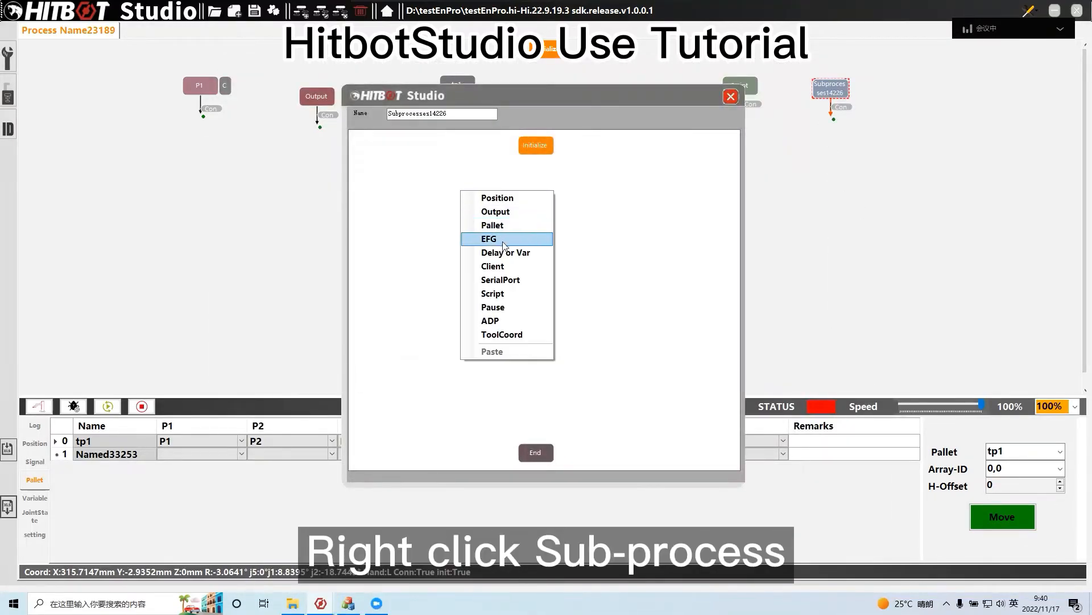
left_click(504, 266)
right_click(594, 237)
left_click(626, 330)
right_click(471, 239)
left_click(503, 344)
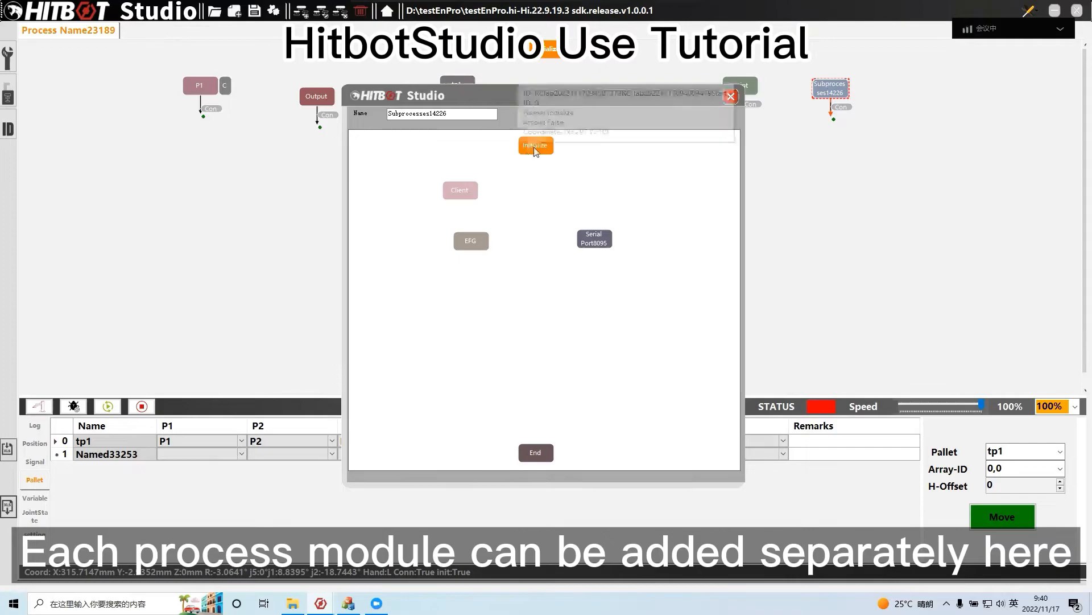
Connect the sub-process modules between Initialize and End and line them up vertically
double_click(594, 238)
left_click(606, 143)
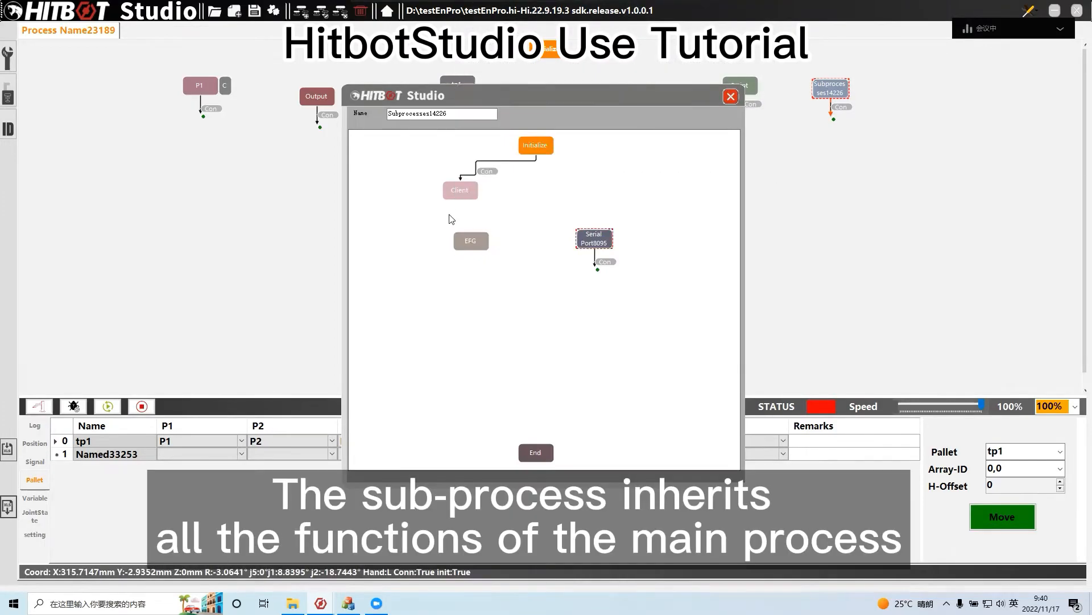
left_click_drag(535, 159, 470, 238)
left_click_drag(471, 255, 546, 316)
left_click_drag(545, 394, 536, 452)
left_click_drag(471, 241, 534, 230)
left_click_drag(547, 317, 520, 332)
left_click_drag(594, 279, 530, 284)
left_click_drag(460, 190, 532, 173)
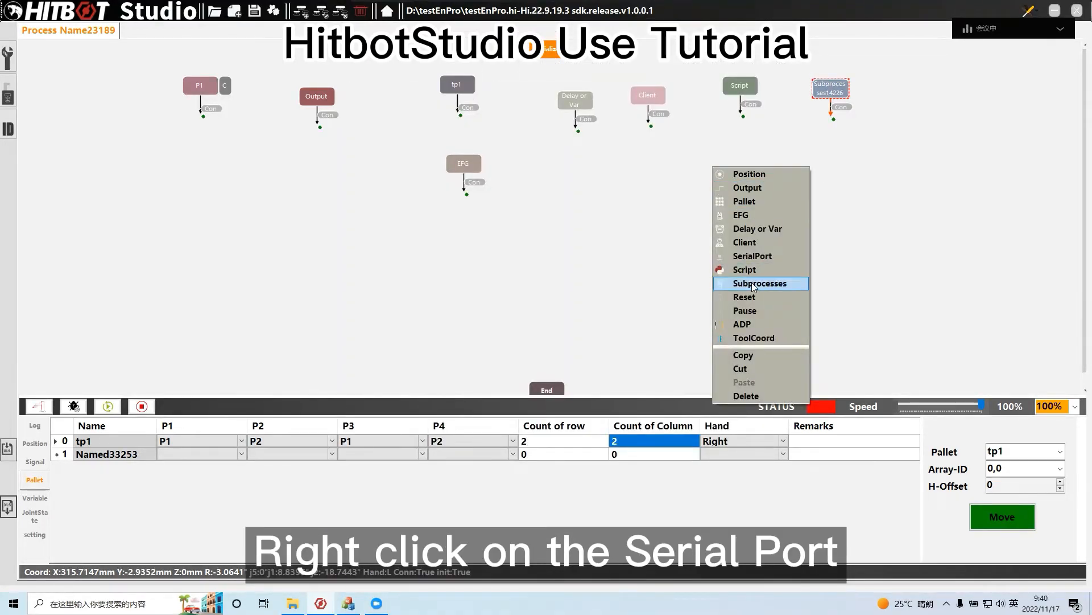
Add a SerialPort module to the main process, place it below Delay or Var and view its port settings
left_click(752, 256)
left_click_drag(720, 172, 619, 194)
double_click(619, 195)
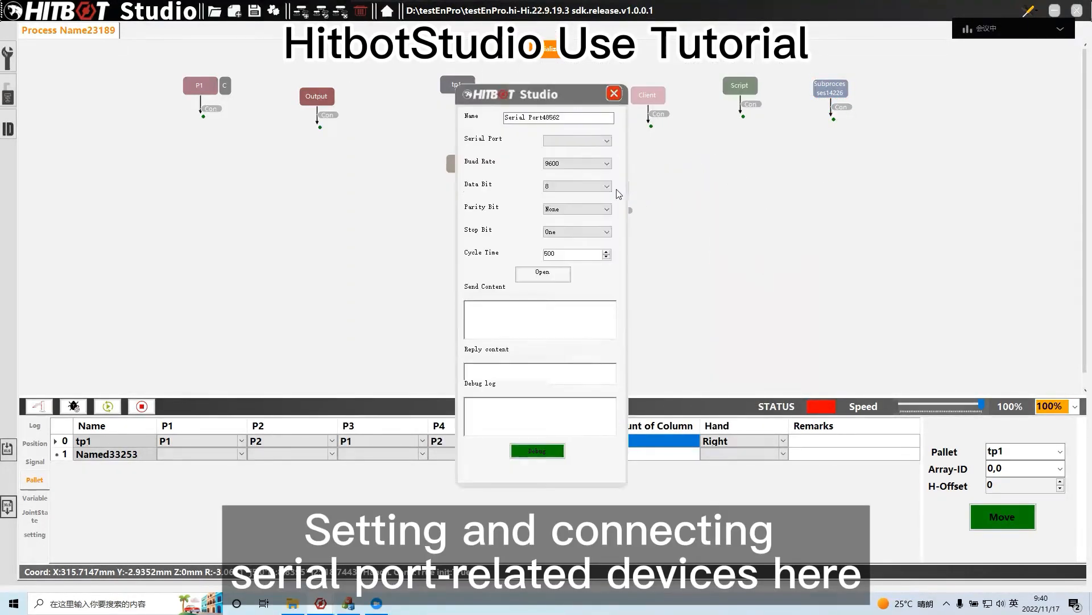
left_click(615, 95)
Add a Reset module to the process, place it near the serial port module and view its contents
right_click(759, 179)
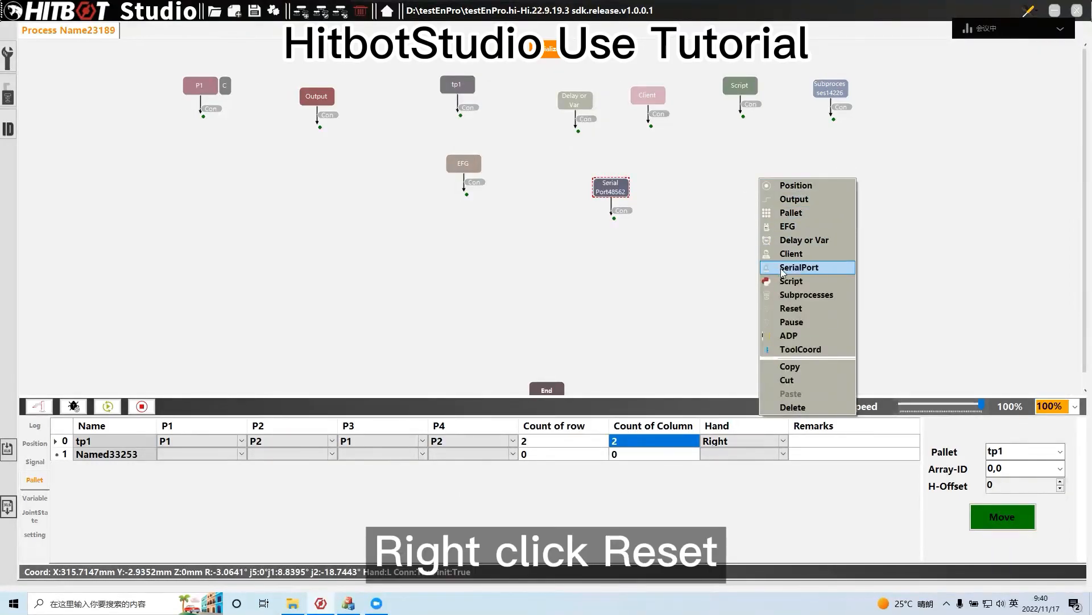
left_click(790, 308)
left_click_drag(764, 191, 714, 181)
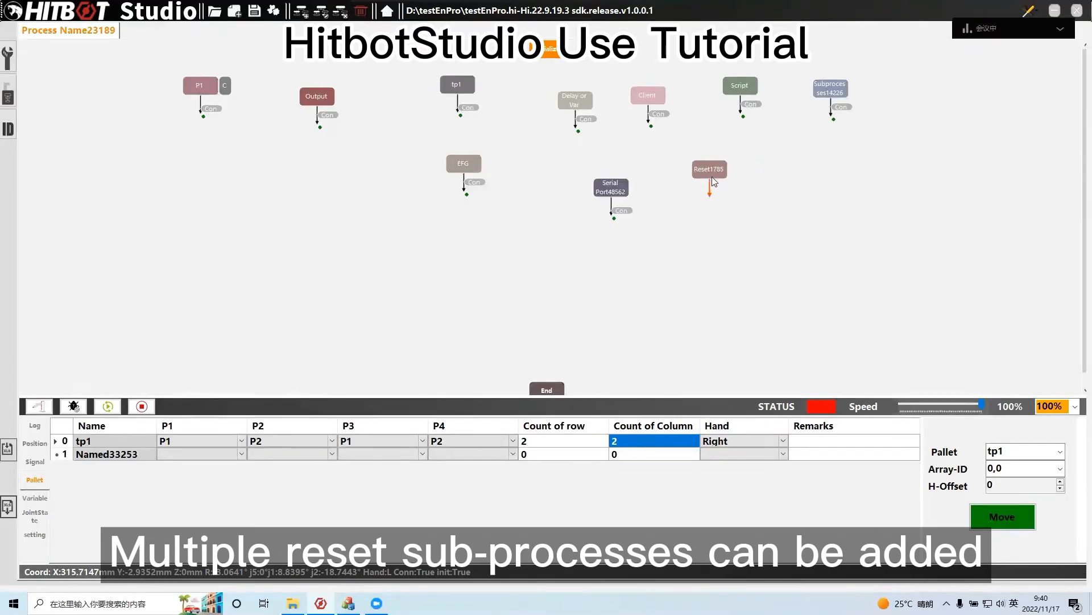
double_click(711, 175)
left_click(614, 94)
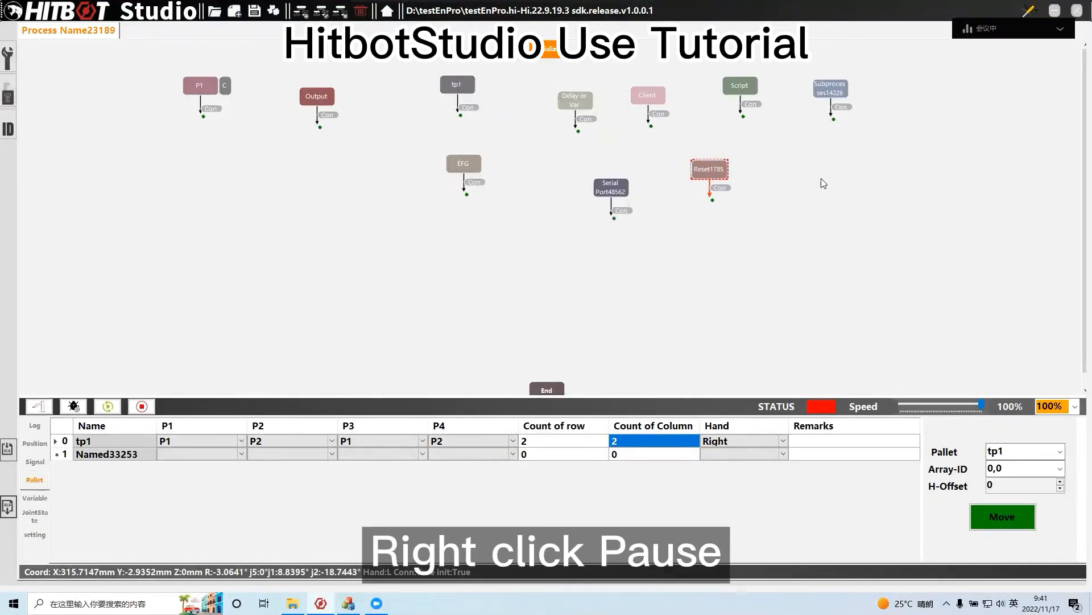
Add a Pause module and a ToolCoord module to the process
right_click(821, 178)
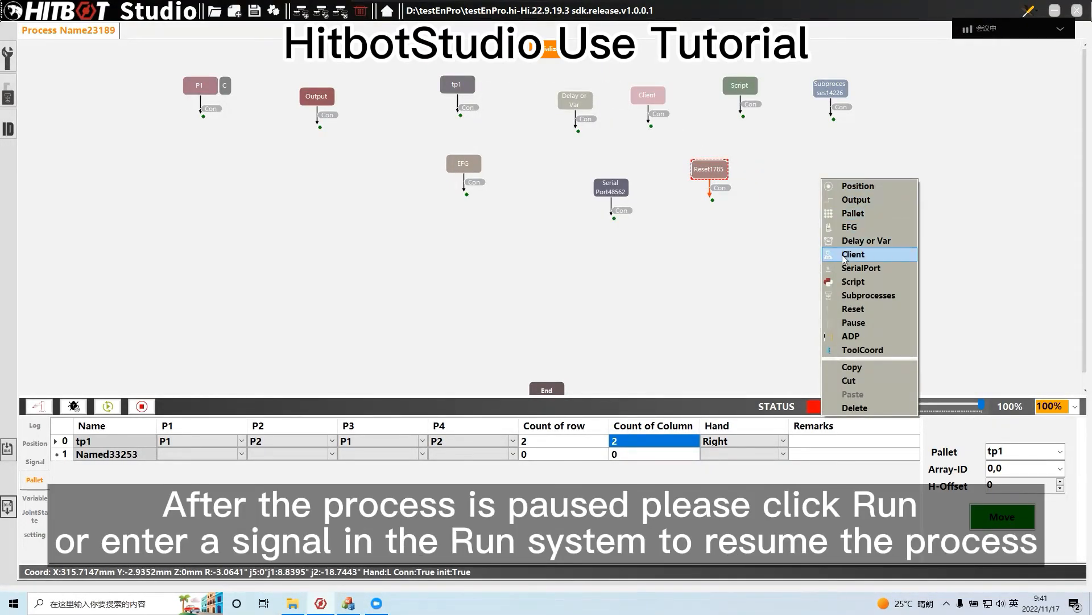
left_click(870, 322)
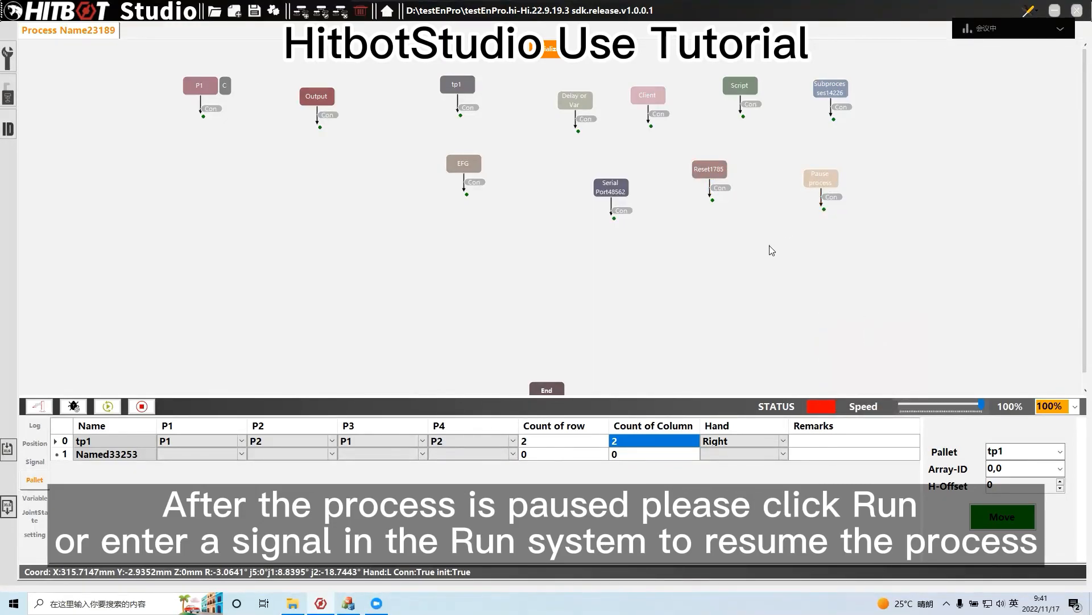
right_click(735, 230)
left_click(779, 401)
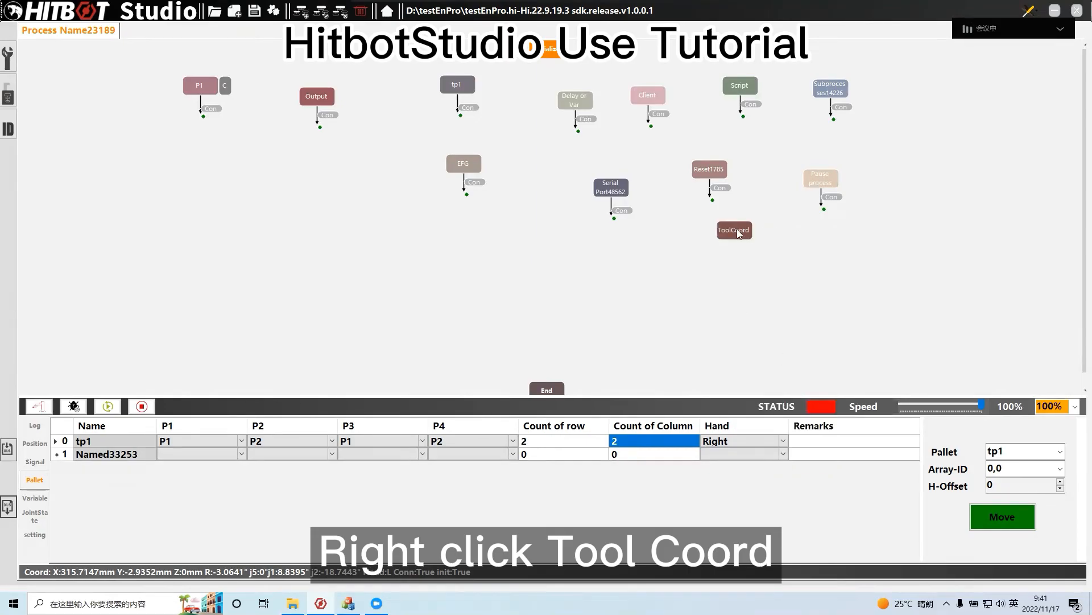
View the ToolCoord module's properties and its list of tool coordinates
double_click(737, 229)
left_click(588, 141)
left_click(615, 94)
Select Tool coordinate1 in the tool coordinate settings and capture the arm's current position as its location point
left_click(8, 57)
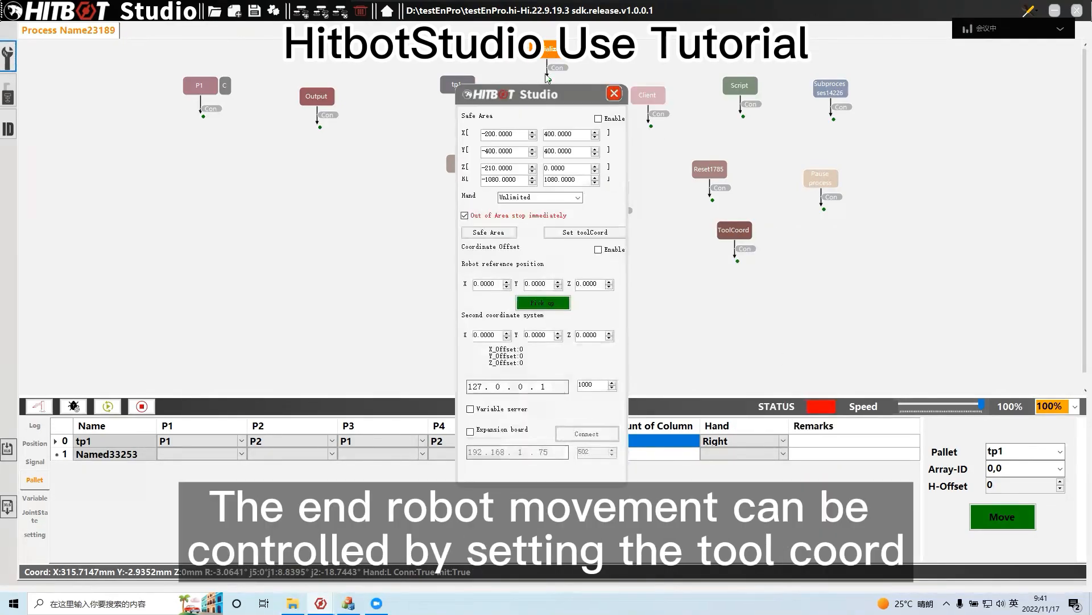
left_click(585, 232)
left_click(188, 113)
left_click(175, 124)
left_click(160, 142)
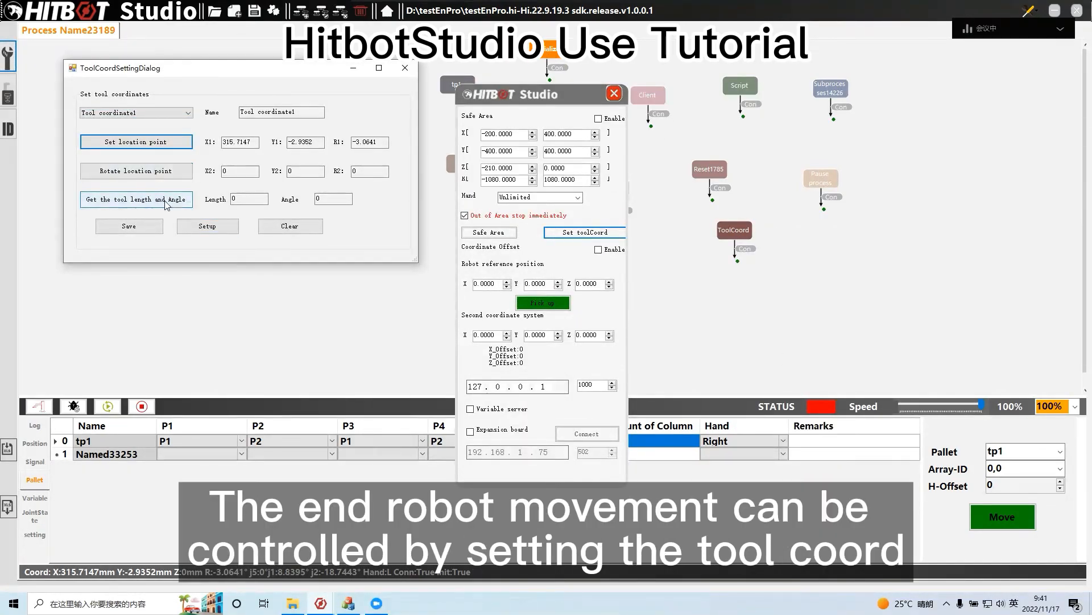
left_click(405, 68)
left_click(615, 93)
Delete the current flowchart content from the project
left_click(359, 13)
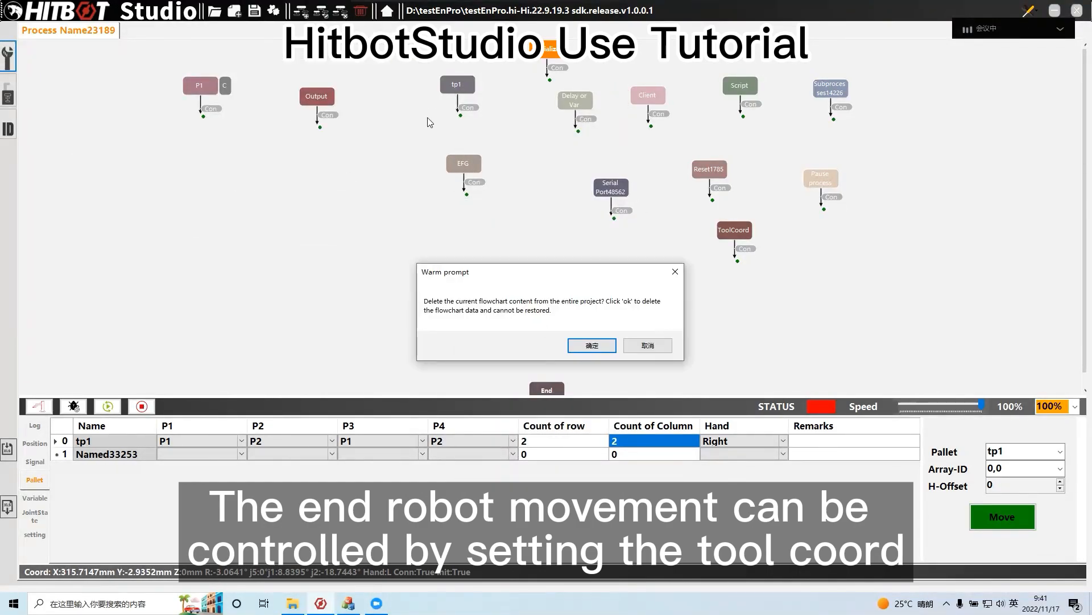